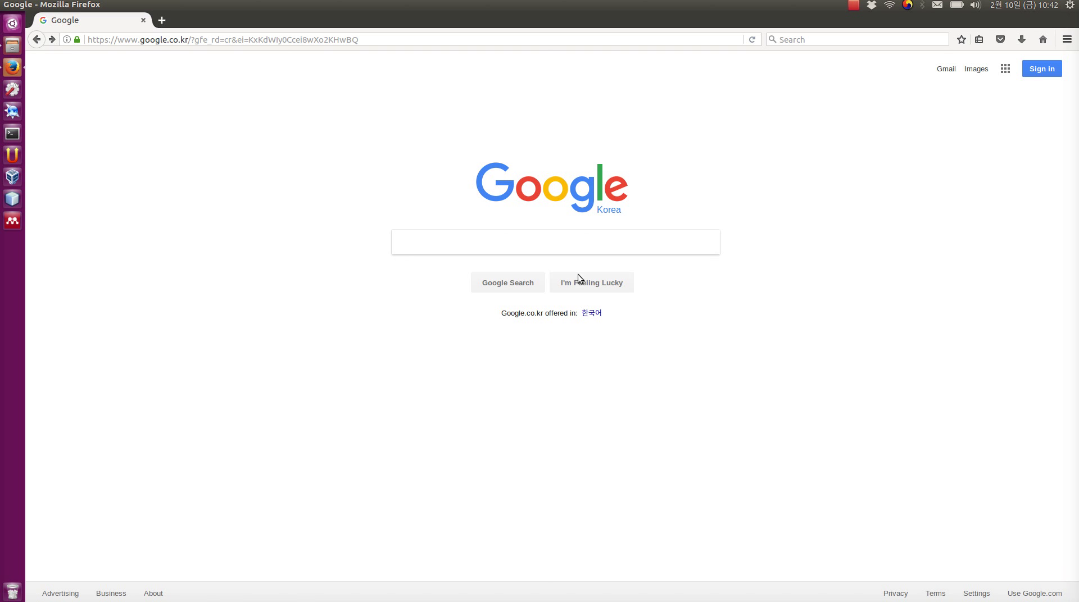
# - Search Google for 'mendeley desktop' and open the Download Mendeley Desktop for Ubuntu page
pyautogui.click(504, 242)
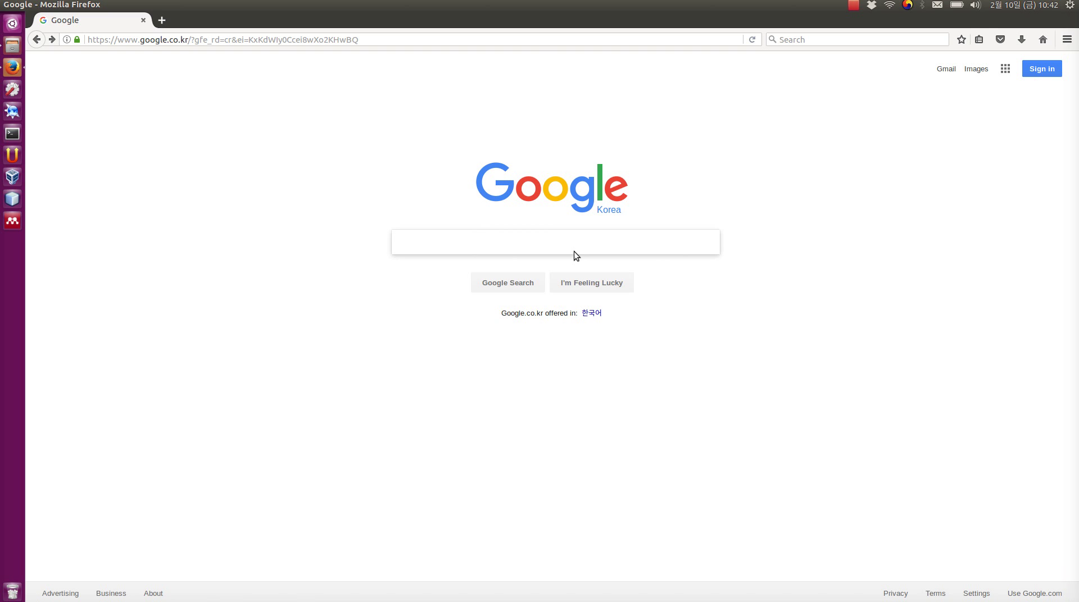
pyautogui.write('menle')
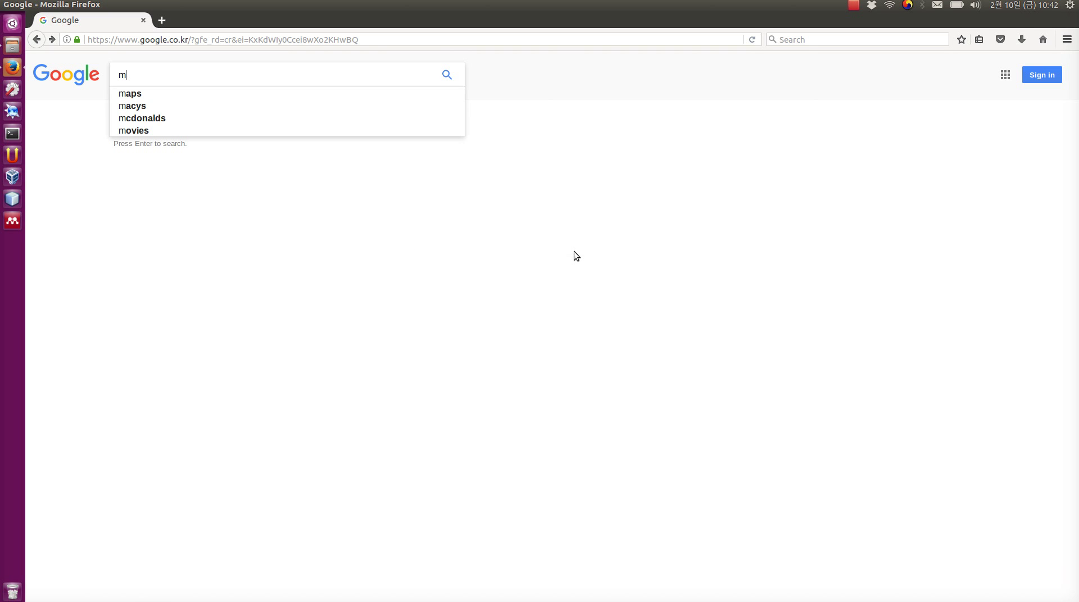
pyautogui.press('BackSpace')
pyautogui.press('BackSpace')
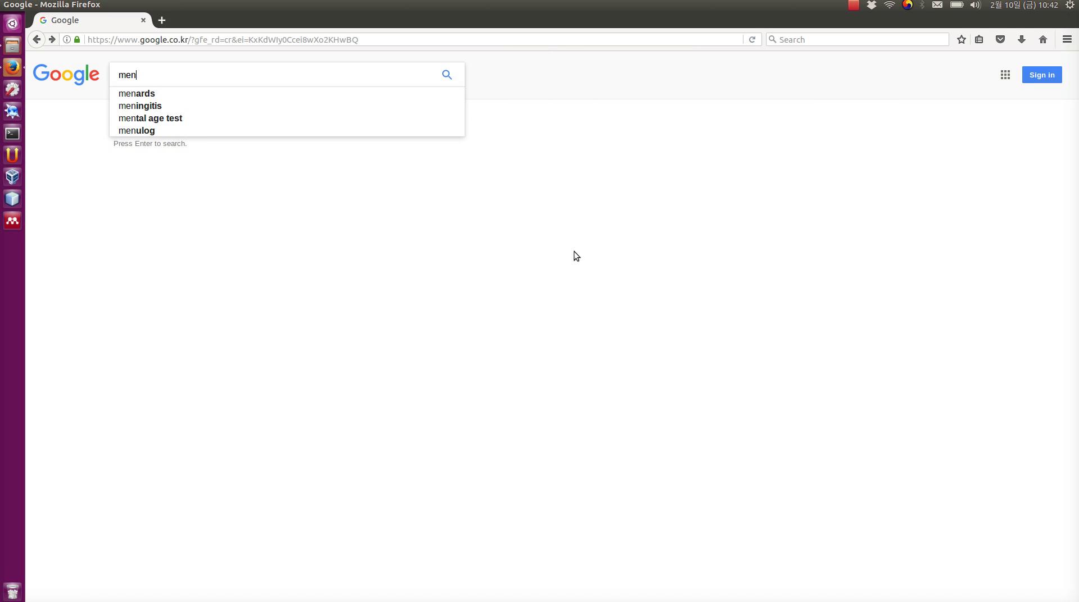
pyautogui.write('deley desktop')
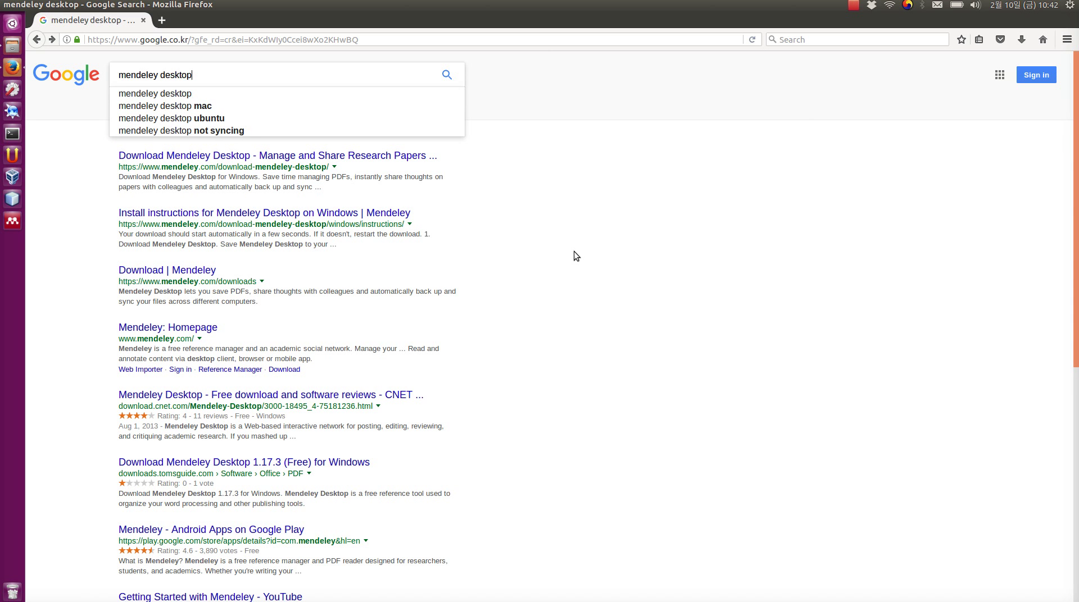
pyautogui.click(305, 159)
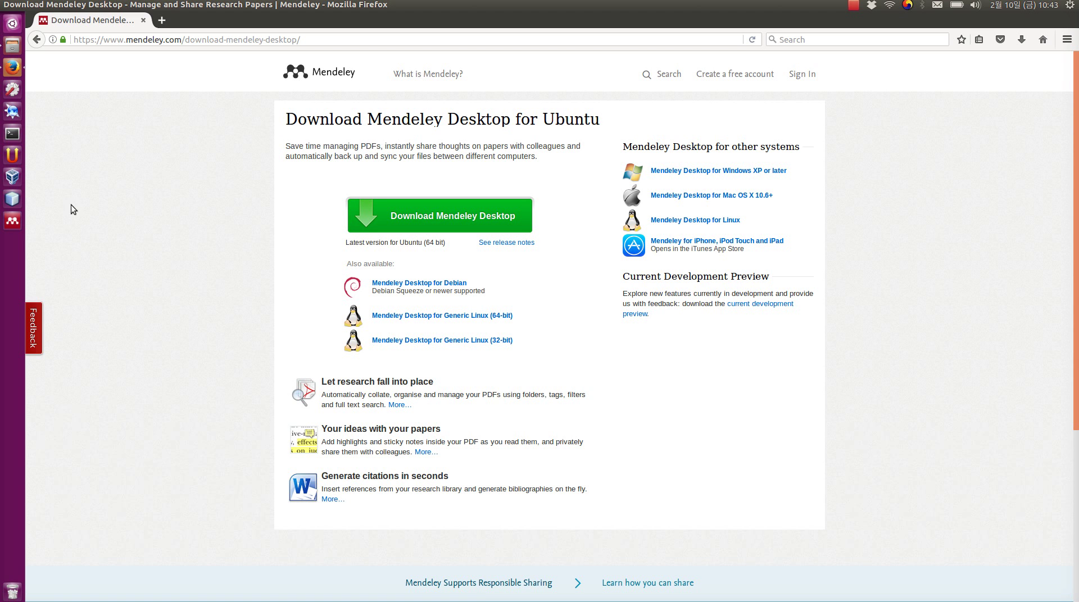
# - Launch Mendeley Desktop and sign in with the account e-mail and password
pyautogui.click(13, 221)
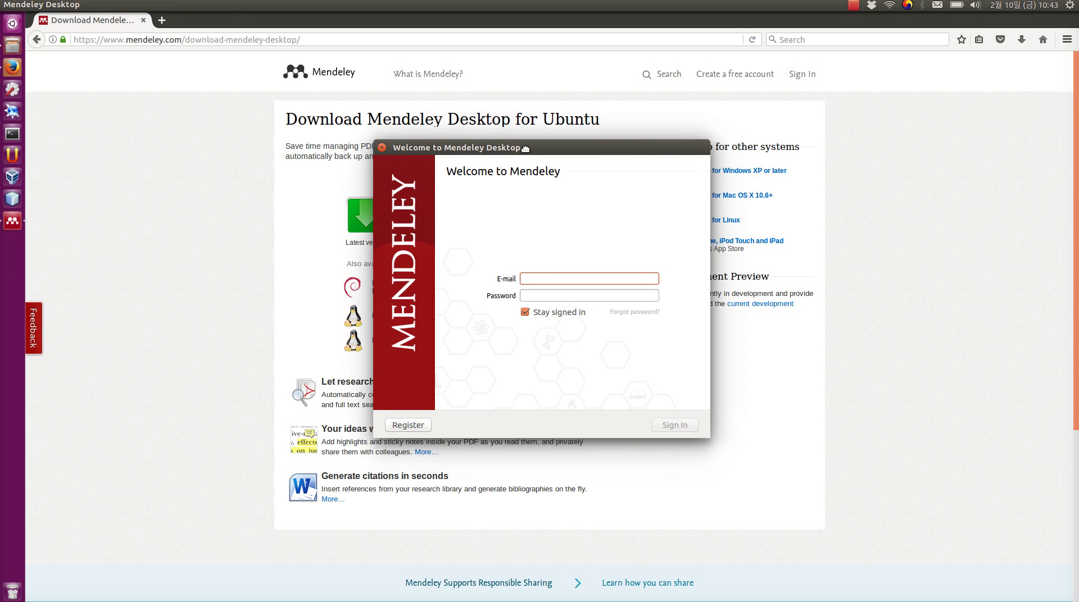
pyautogui.moveTo(534, 155); pyautogui.dragTo(516, 146)
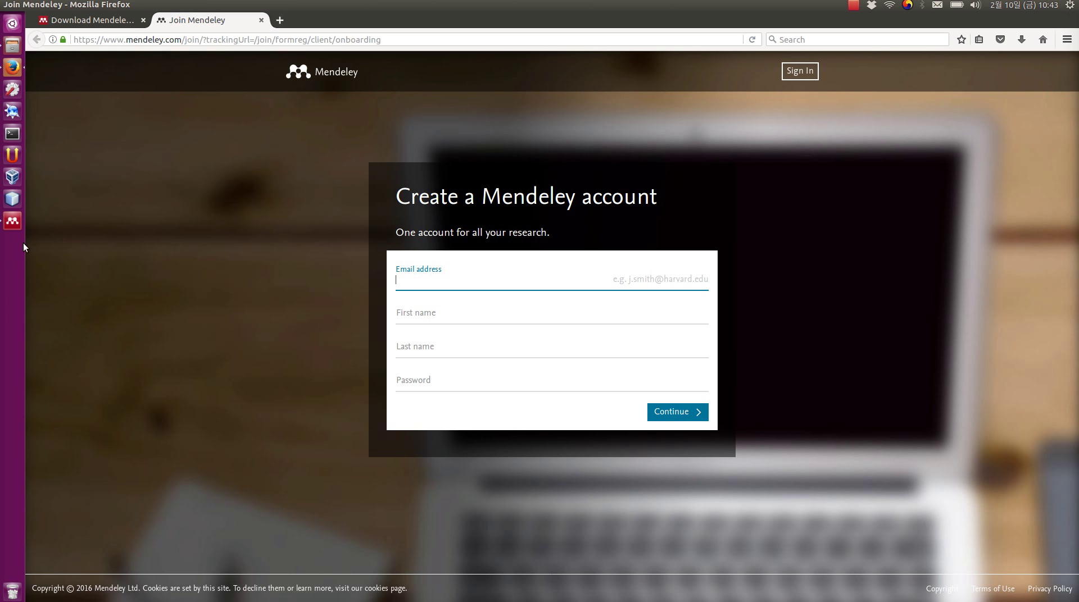
pyautogui.click(13, 222)
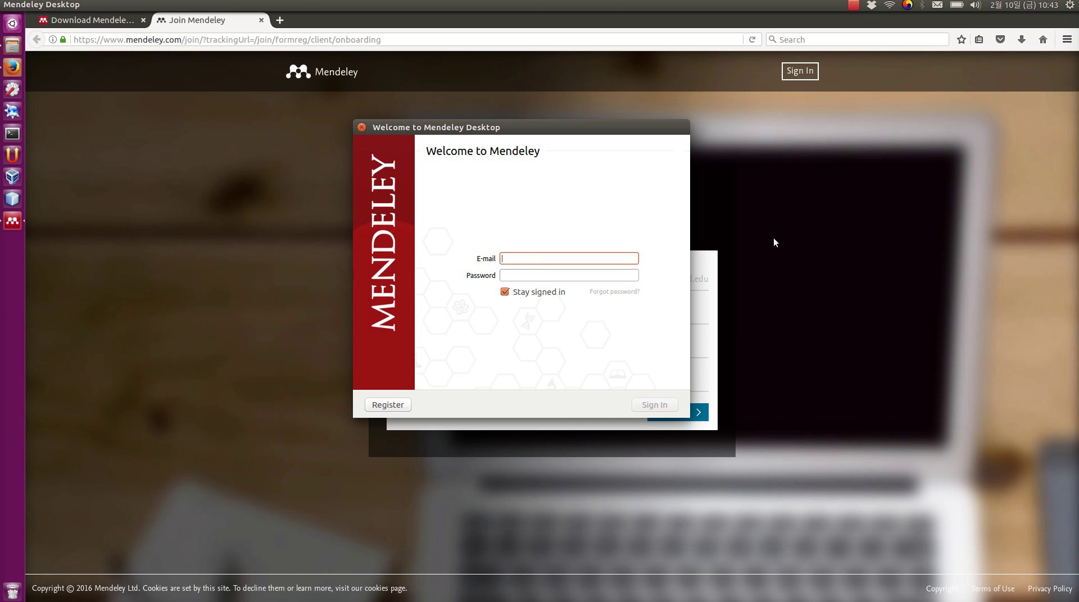
pyautogui.press('Tab')
pyautogui.write('****************')
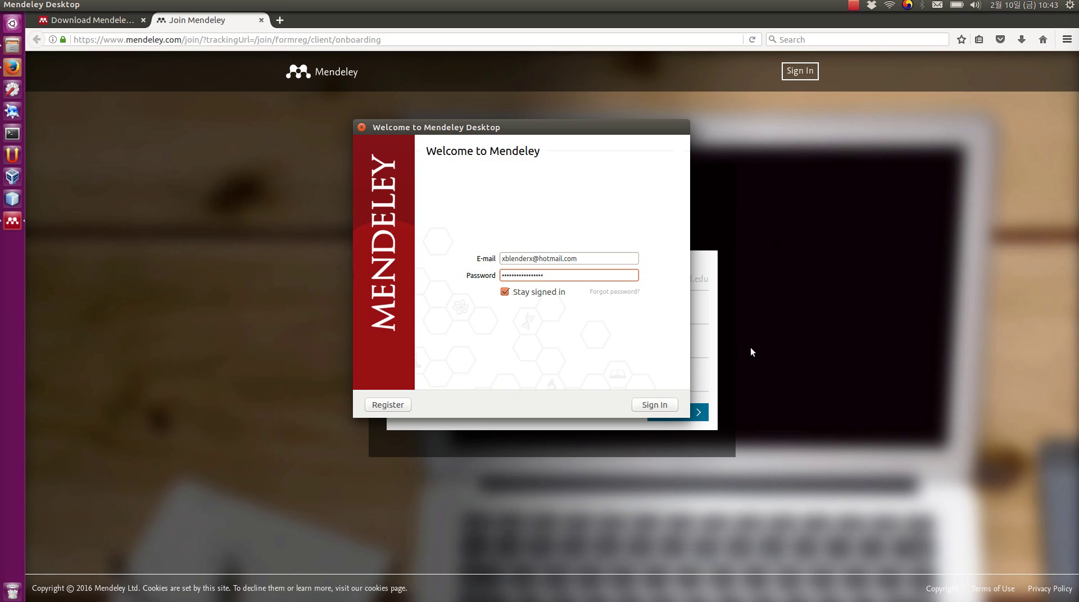
pyautogui.click(665, 404)
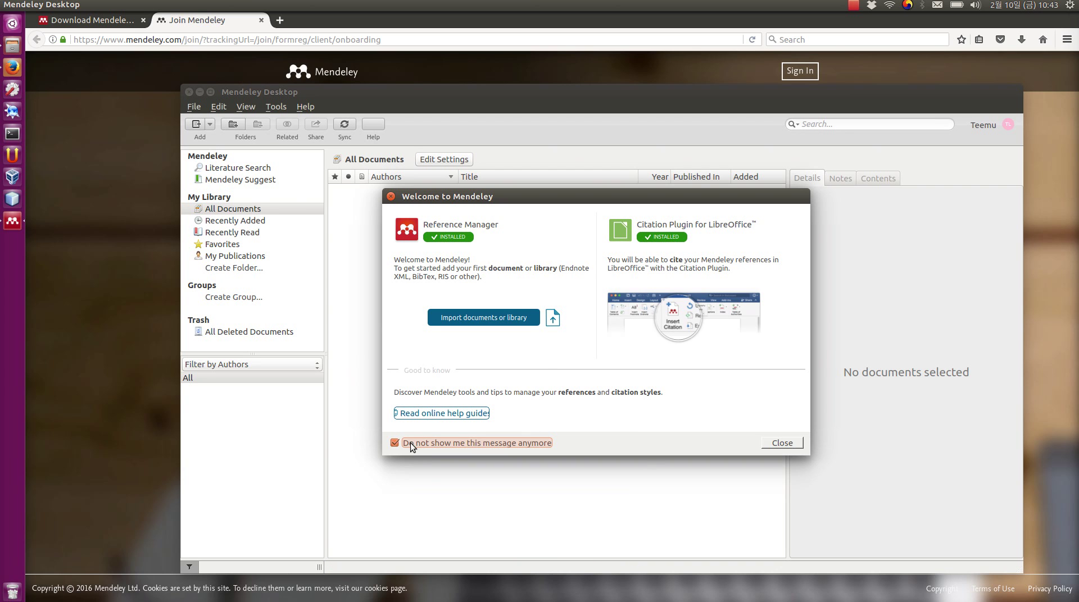
# - Close the welcome message and step through the introductory tips until they are dismissed
pyautogui.click(771, 443)
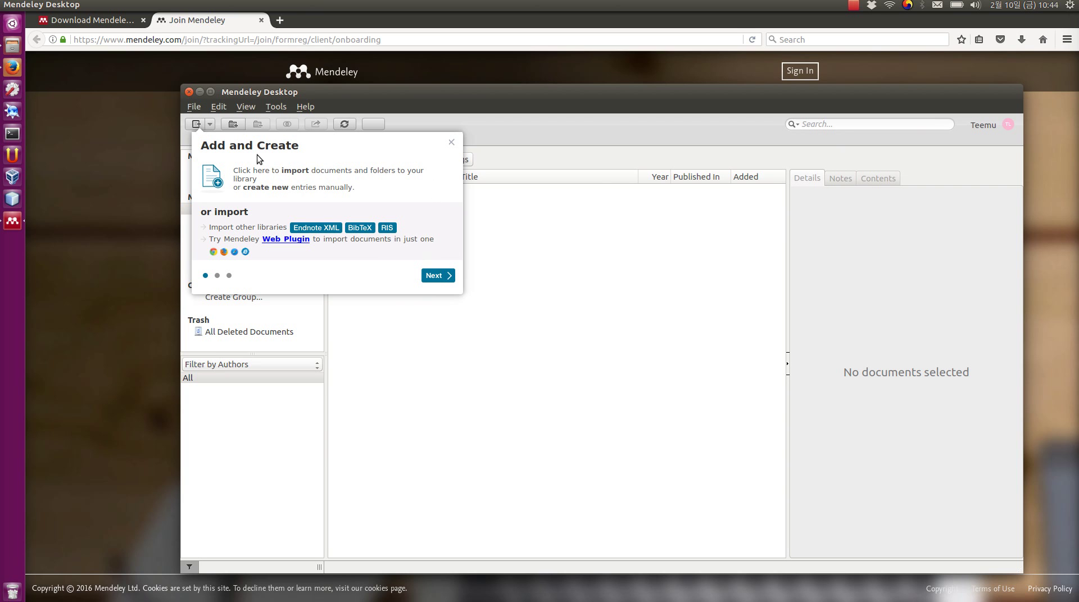
pyautogui.click(438, 275)
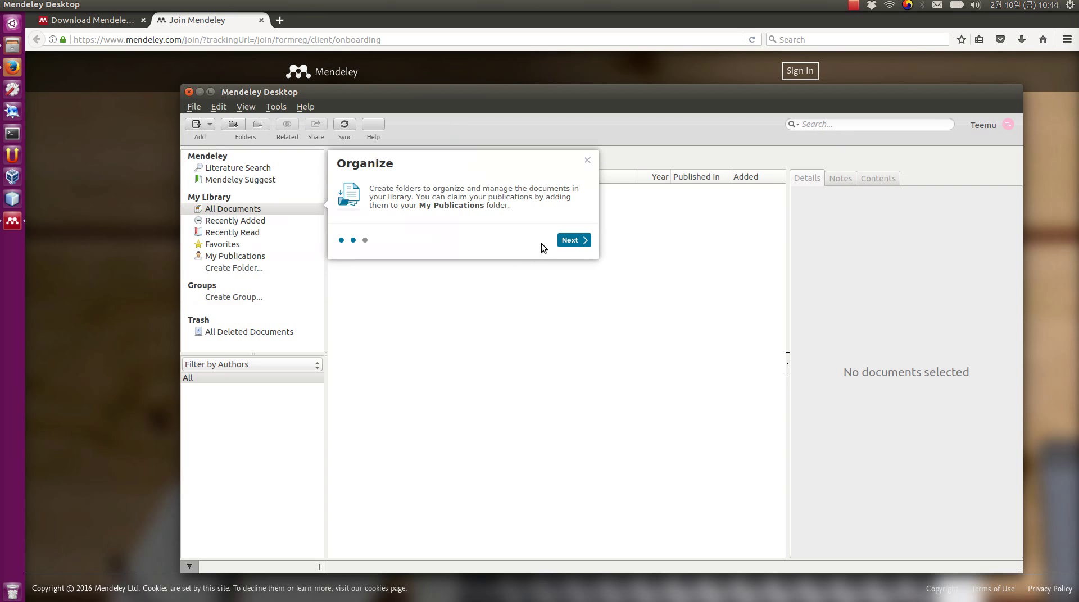
pyautogui.click(569, 241)
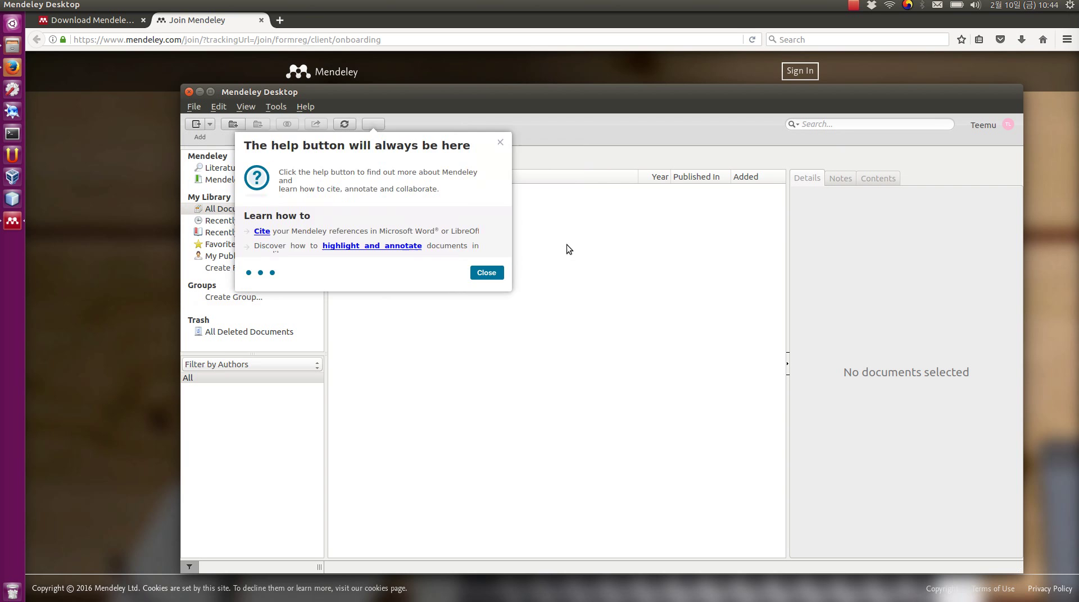
pyautogui.click(499, 273)
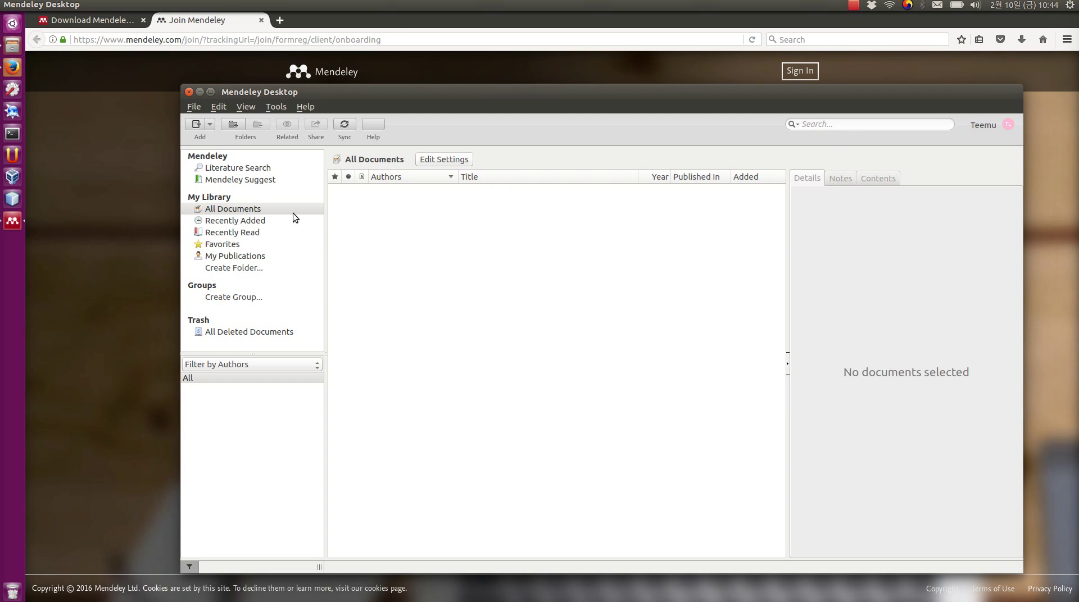
# - With All Documents selected, choose Add Entry Manually to get a blank New Document form
pyautogui.click(230, 208)
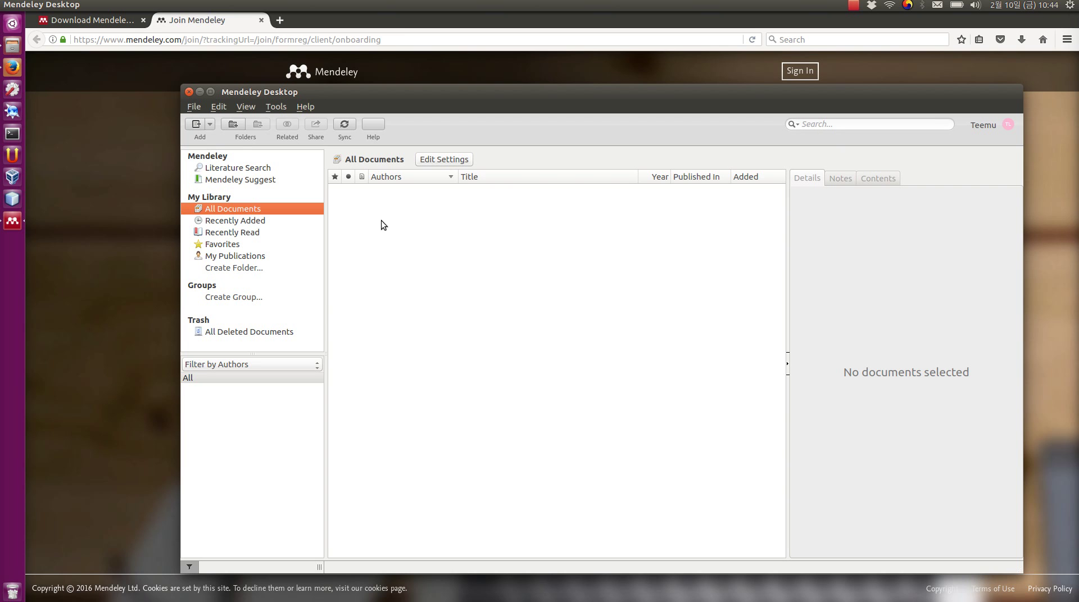
pyautogui.click(212, 107)
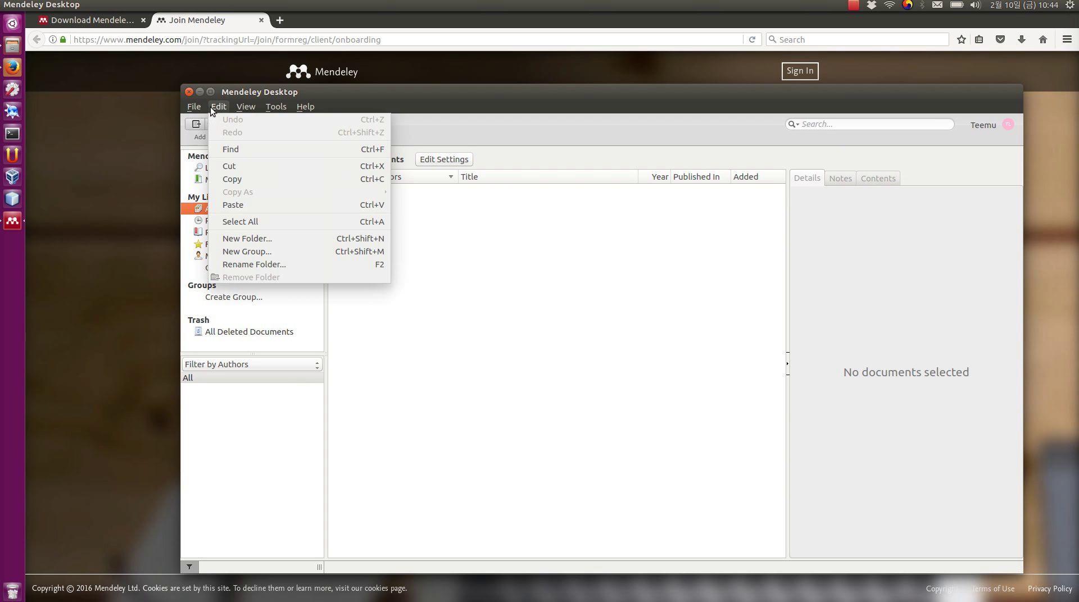
pyautogui.moveTo(194, 107)
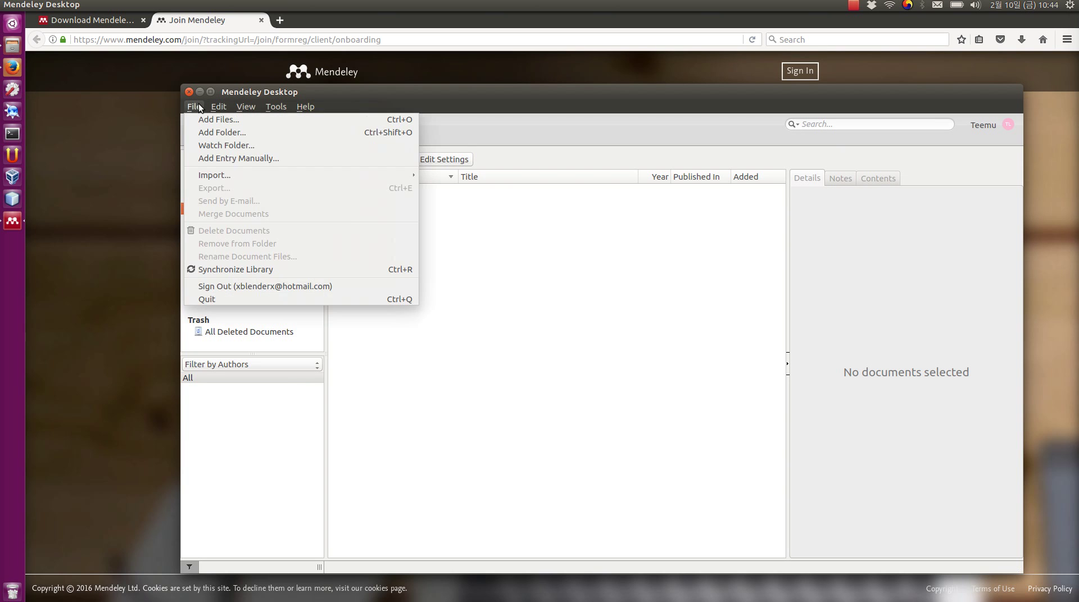
pyautogui.click(228, 159)
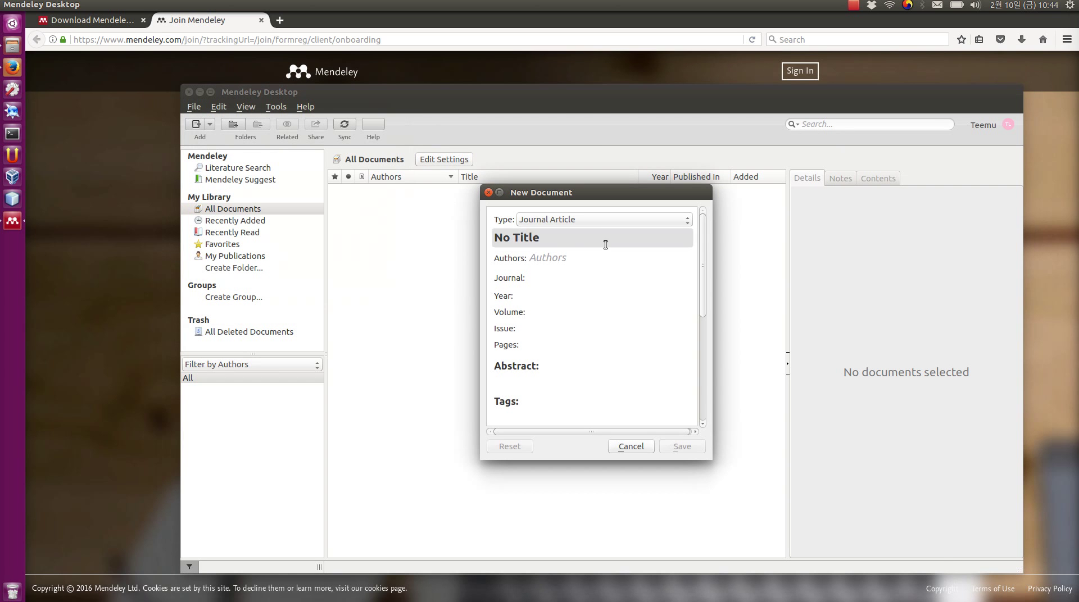
# - Keep Journal Article as the reference type and begin editing the No Title row
pyautogui.click(629, 222)
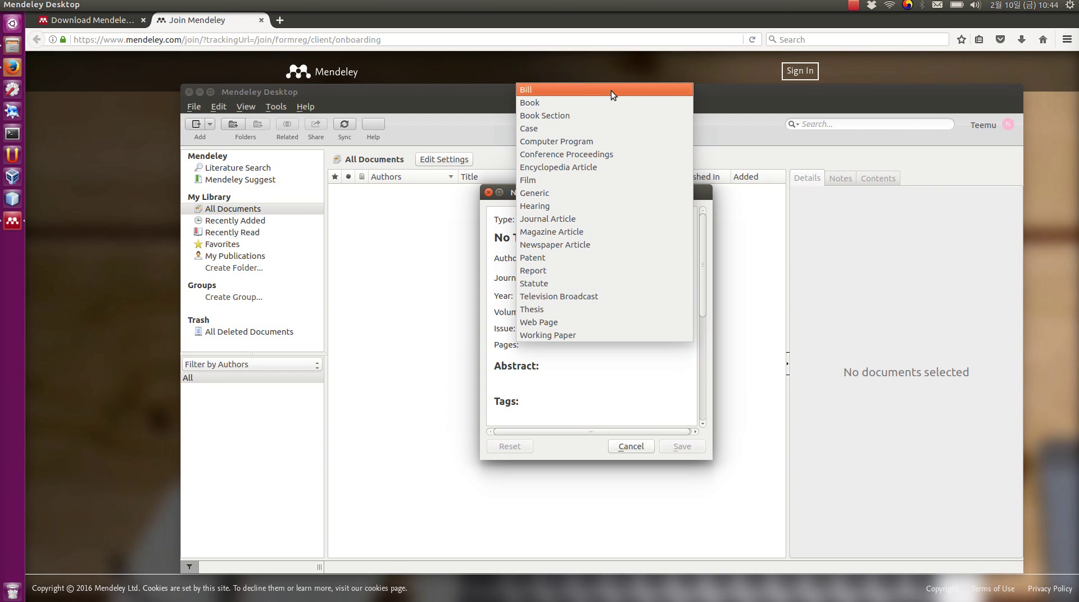
pyautogui.click(581, 219)
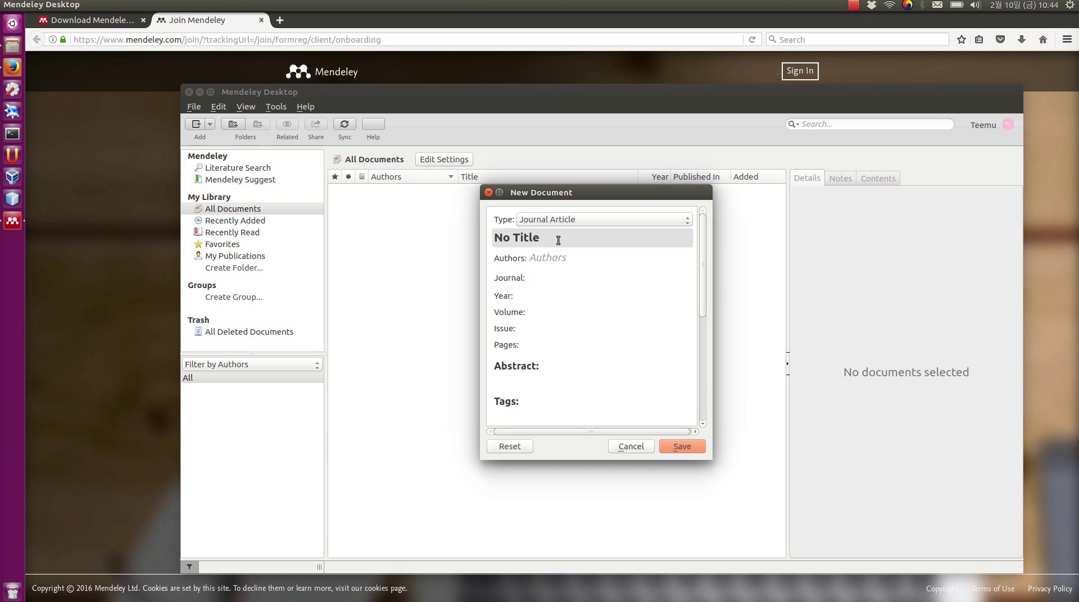
pyautogui.click(566, 237)
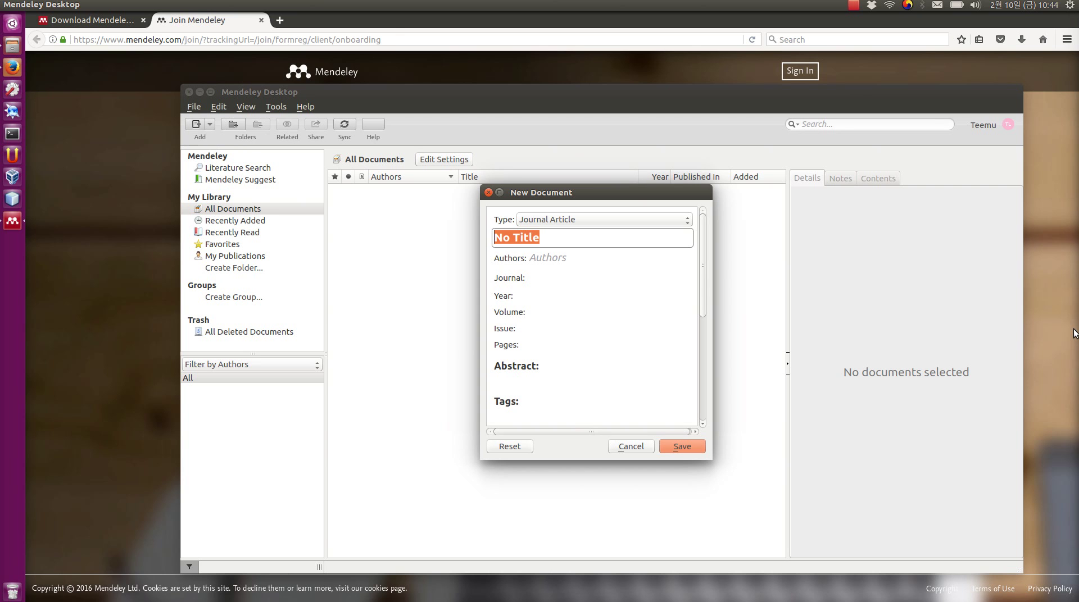
# - Enter the title 'A study on reference management'
pyautogui.write('A s')
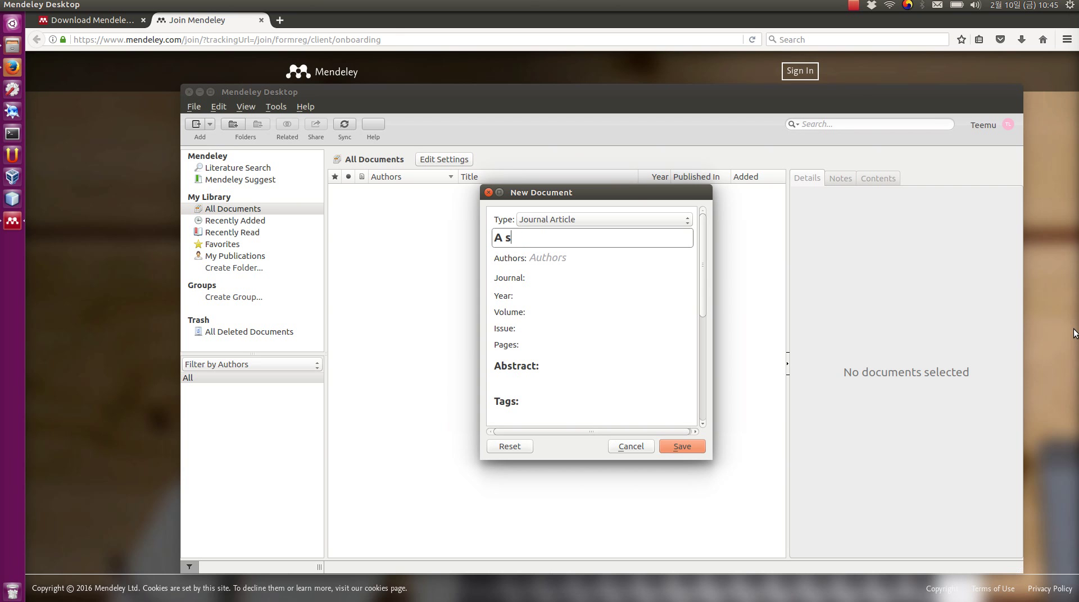
pyautogui.write('tudy on reference mag')
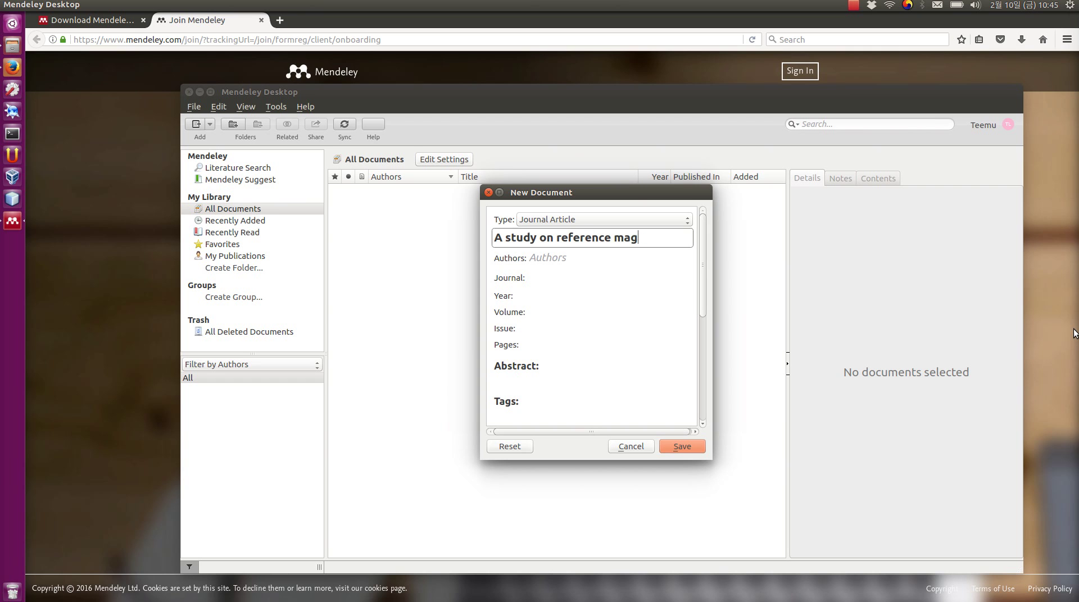
pyautogui.write('aage')
pyautogui.press('BackSpace')
pyautogui.press('BackSpace')
pyautogui.press('BackSpace')
pyautogui.press('BackSpace')
pyautogui.write('ge')
pyautogui.press('BackSpace')
pyautogui.press('BackSpace')
pyautogui.write('nagement')
pyautogui.press('Tab')
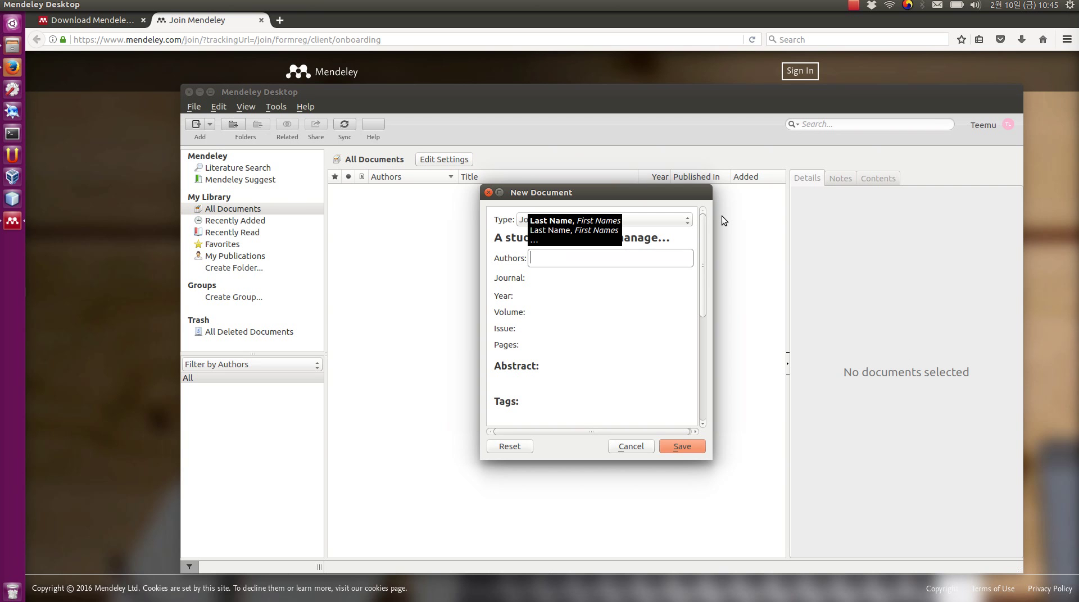
# - Add the authors J. Smith and K. Jones
pyautogui.write('J. Smith')
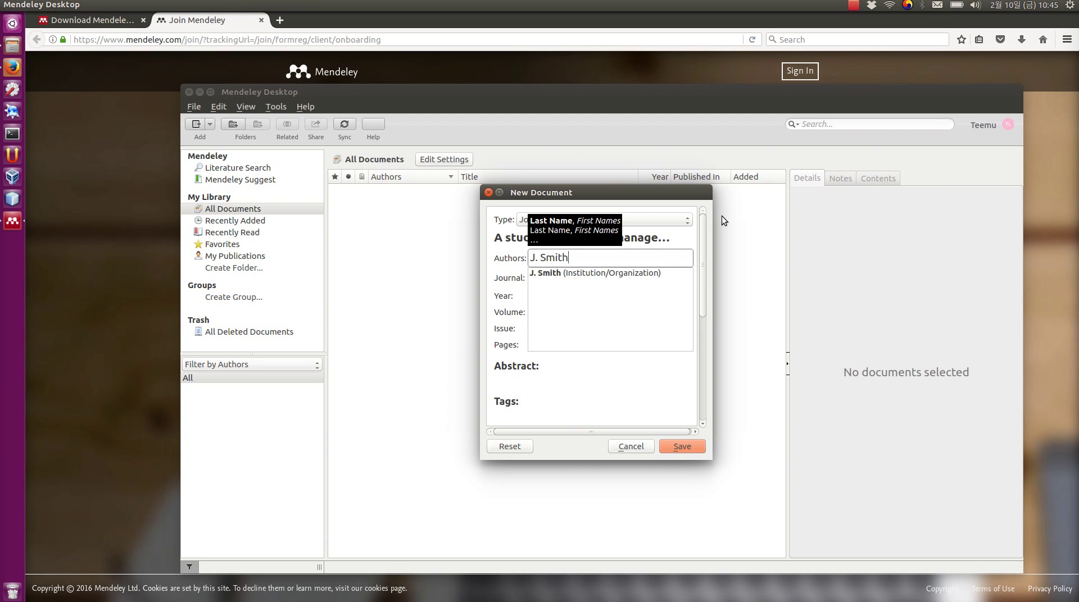
pyautogui.press('Return')
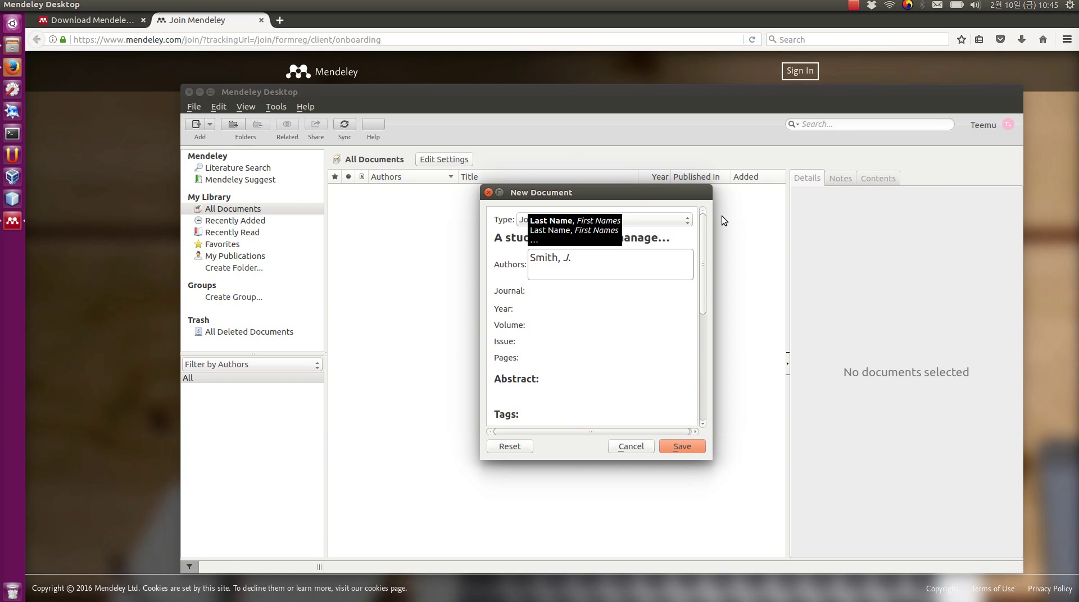
pyautogui.write('K, J')
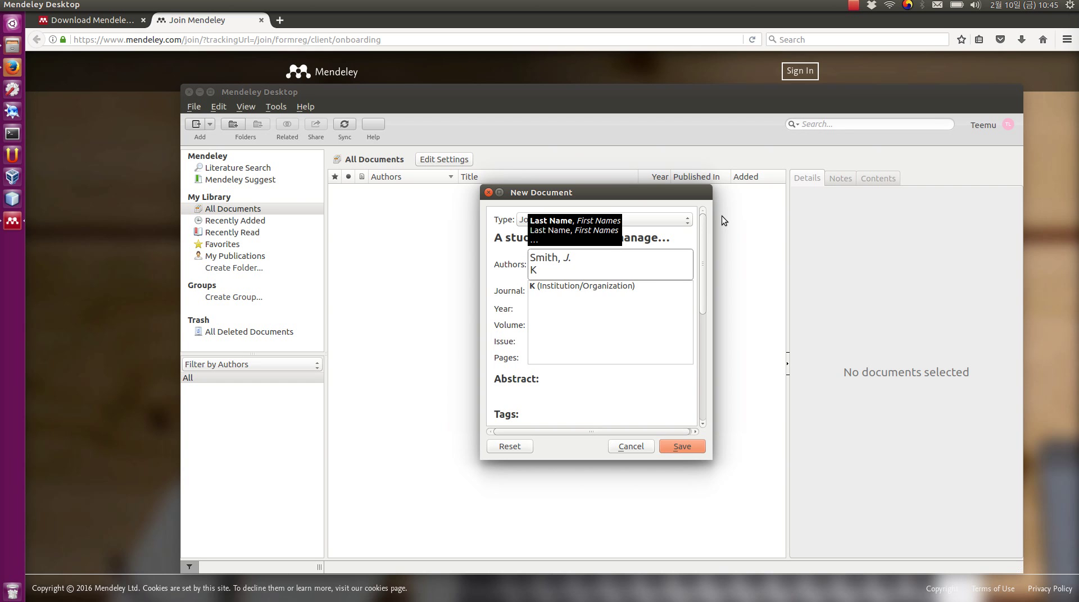
pyautogui.press('BackSpace')
pyautogui.press('BackSpace')
pyautogui.press('BackSpace')
pyautogui.write('. John')
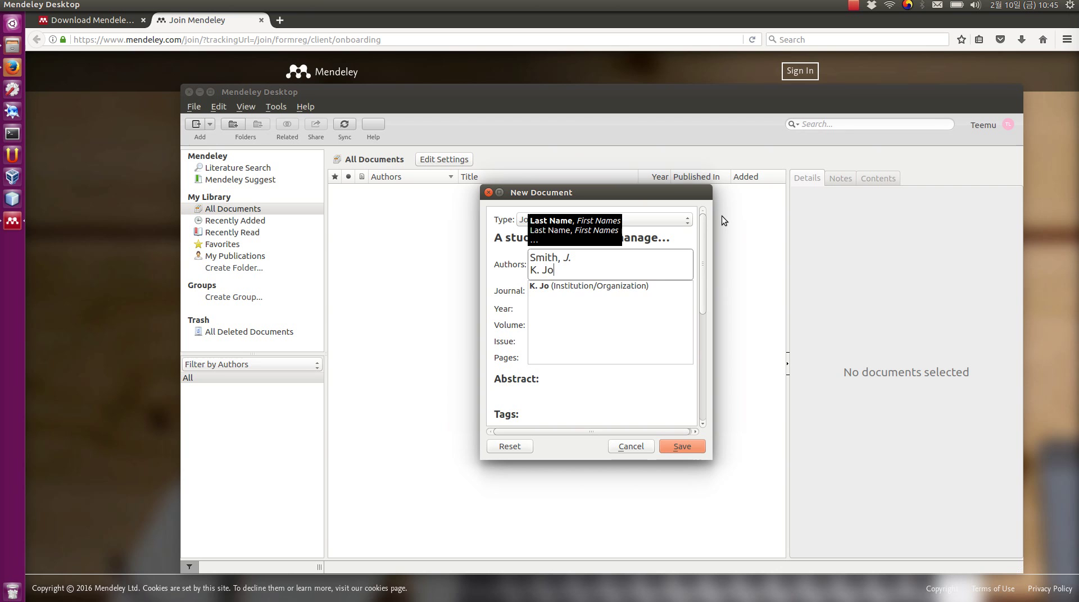
pyautogui.press('BackSpace')
pyautogui.press('BackSpace')
pyautogui.write('nes')
pyautogui.press('Return')
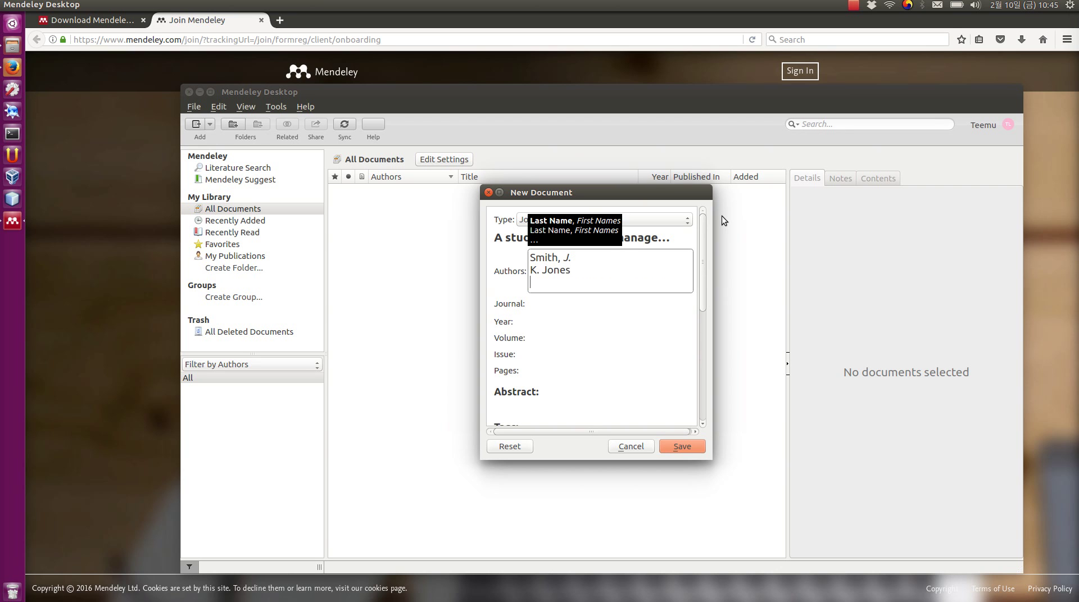
pyautogui.press('Tab')
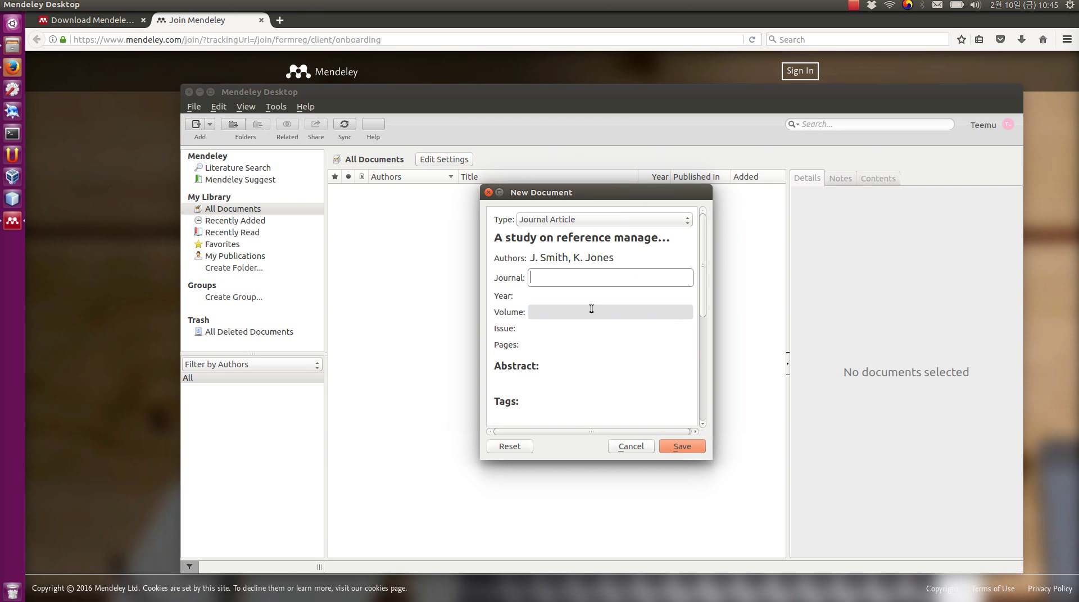
# - Fill in journal Journal of Reference Studies, year 2017, volume 4, issue 1, and start the pages
pyautogui.write('Jou')
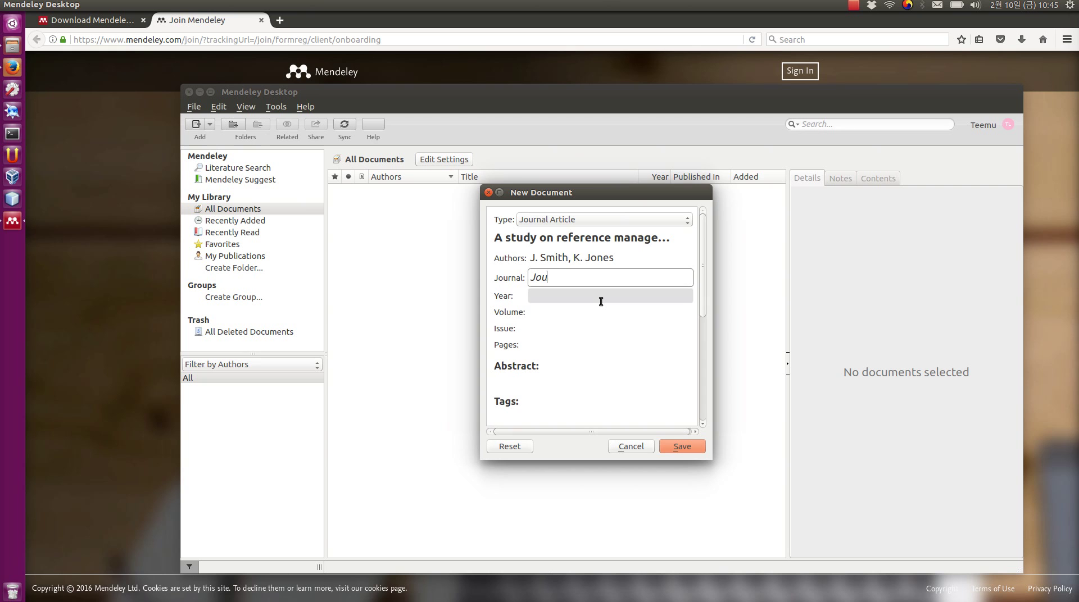
pyautogui.write('nrnal of Reference Stu')
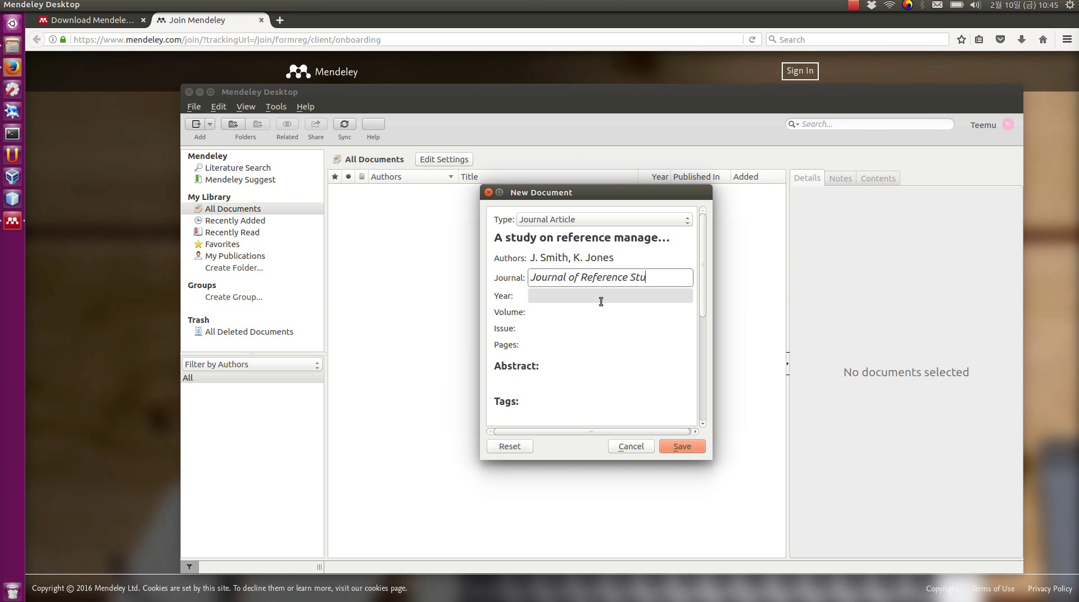
pyautogui.write('dies')
pyautogui.press('Tab')
pyautogui.write('2')
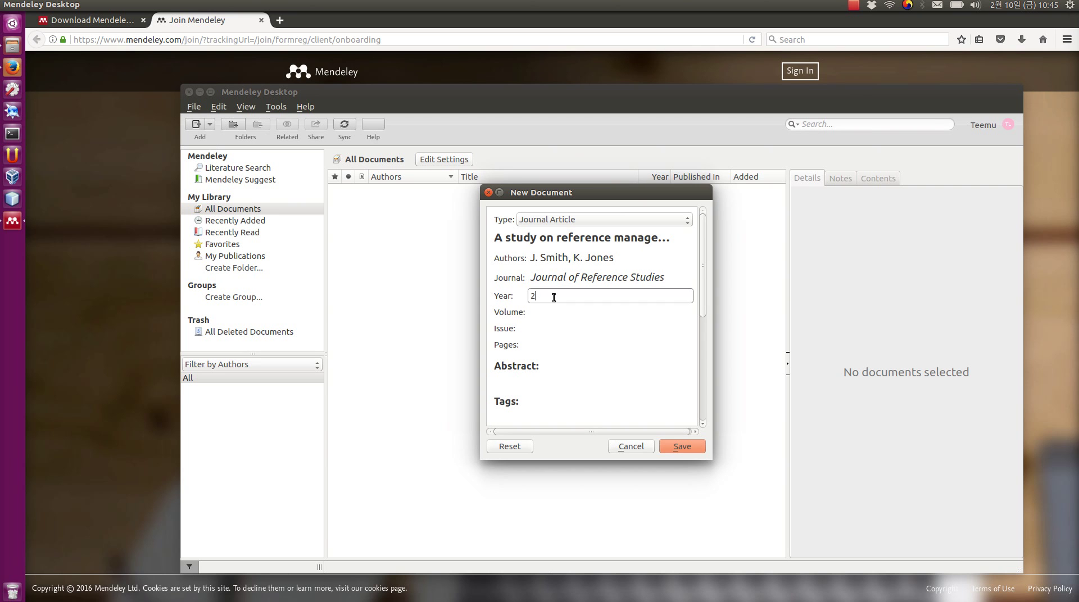
pyautogui.write('017')
pyautogui.press('Tab')
pyautogui.write('4')
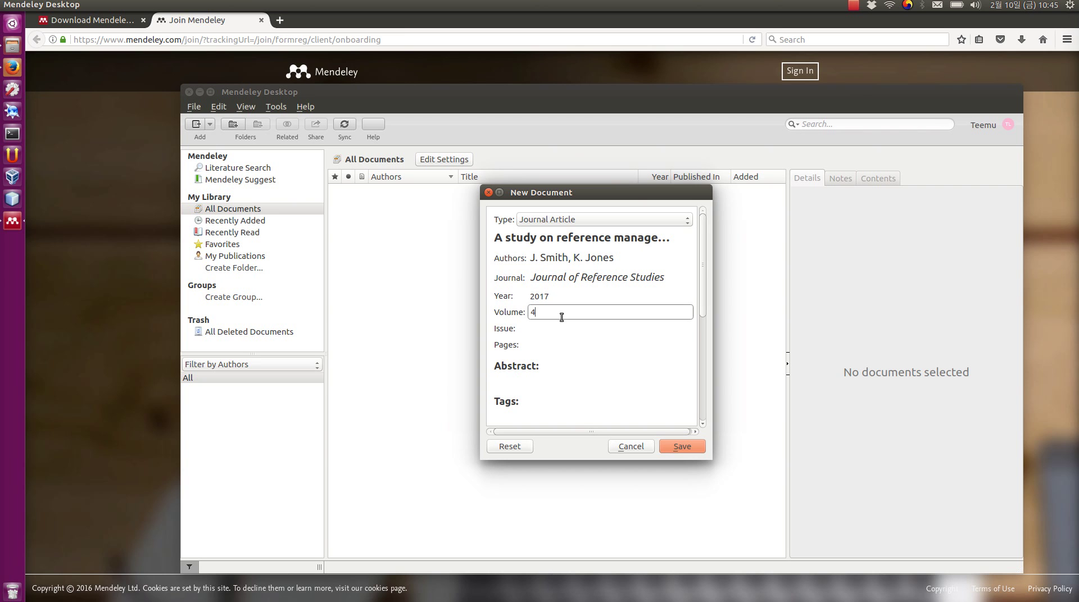
pyautogui.click(590, 330)
pyautogui.write('1')
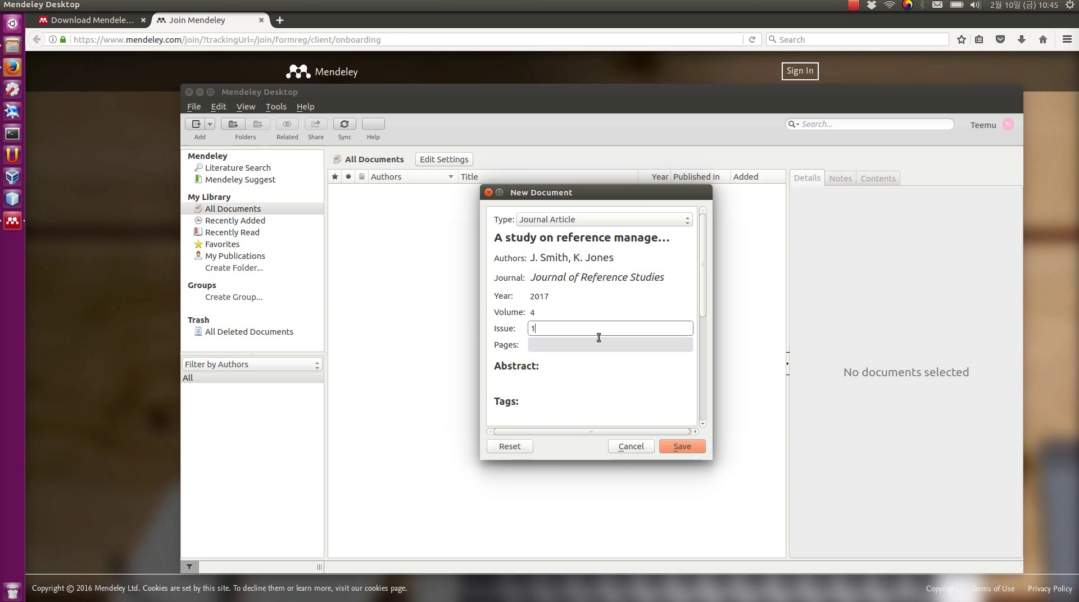
pyautogui.click(568, 345)
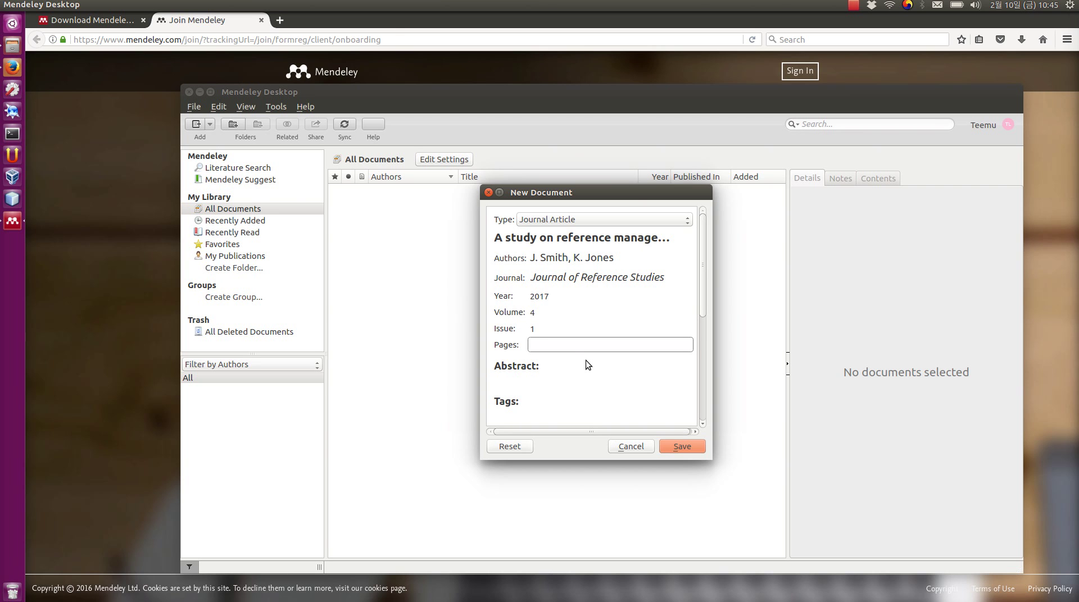
pyautogui.write('12.15')
pyautogui.press('BackSpace')
pyautogui.press('BackSpace')
pyautogui.press('BackSpace')
# - Complete the pages as 12-15 and save the article to the library
pyautogui.write('-15')
pyautogui.moveTo(702, 298); pyautogui.dragTo(687, 372)
pyautogui.click(567, 271)
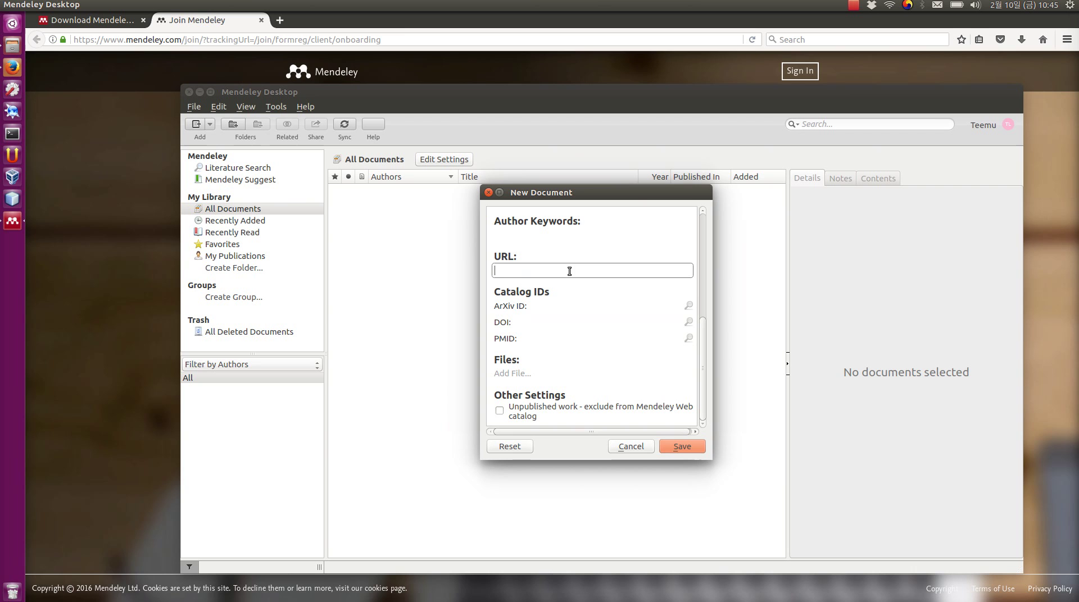
pyautogui.click(555, 324)
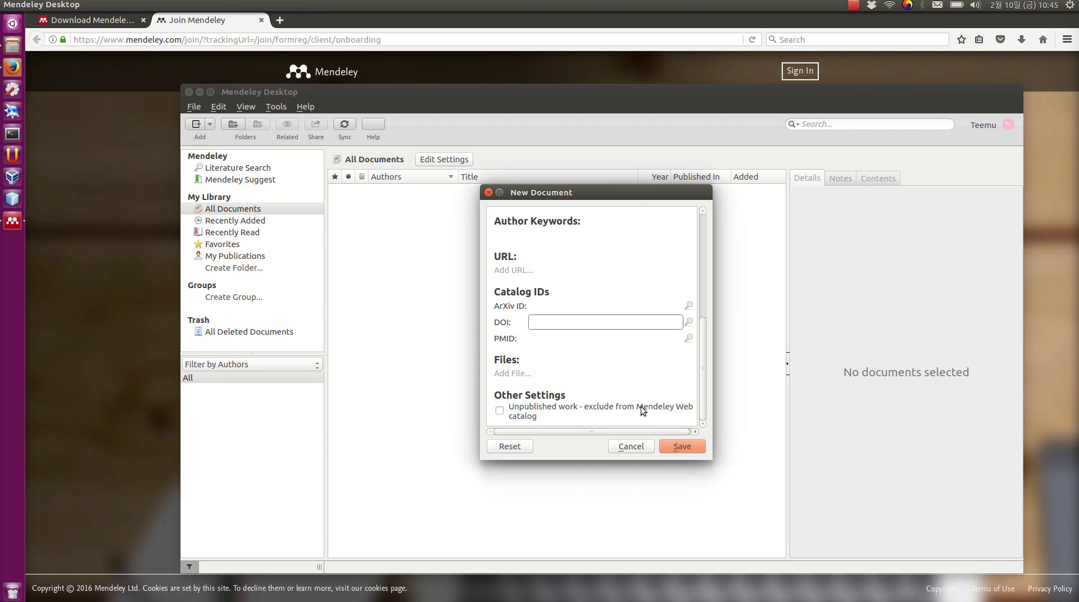
pyautogui.click(675, 450)
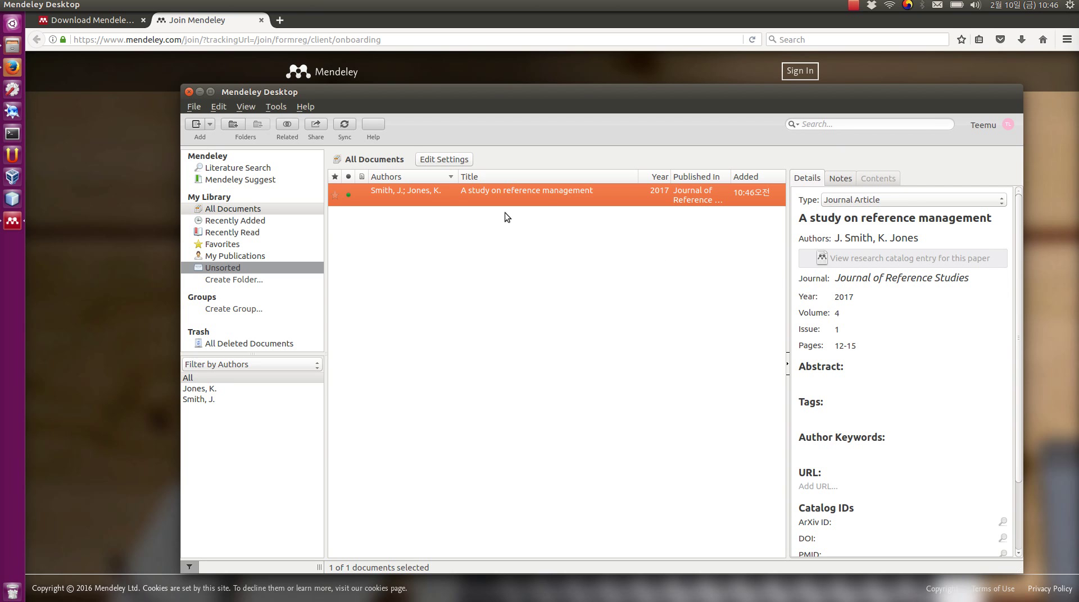
# - In a new Firefox tab, open Google Scholar and search for 'exergaming'
pyautogui.click(198, 70)
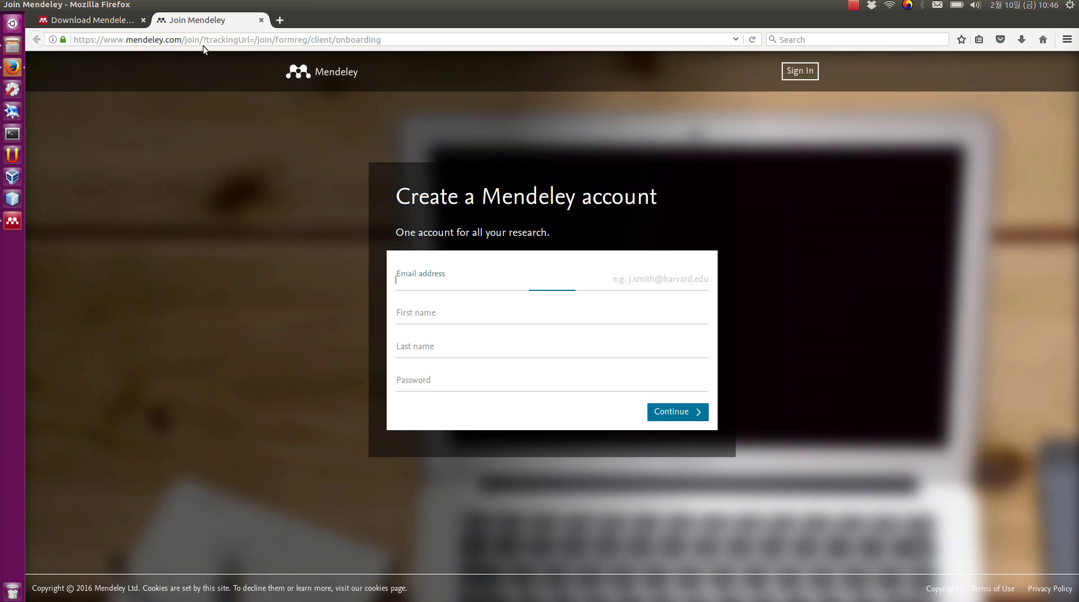
pyautogui.click(204, 44)
pyautogui.hotkey('ctrl', 't')
pyautogui.write('google.com/')
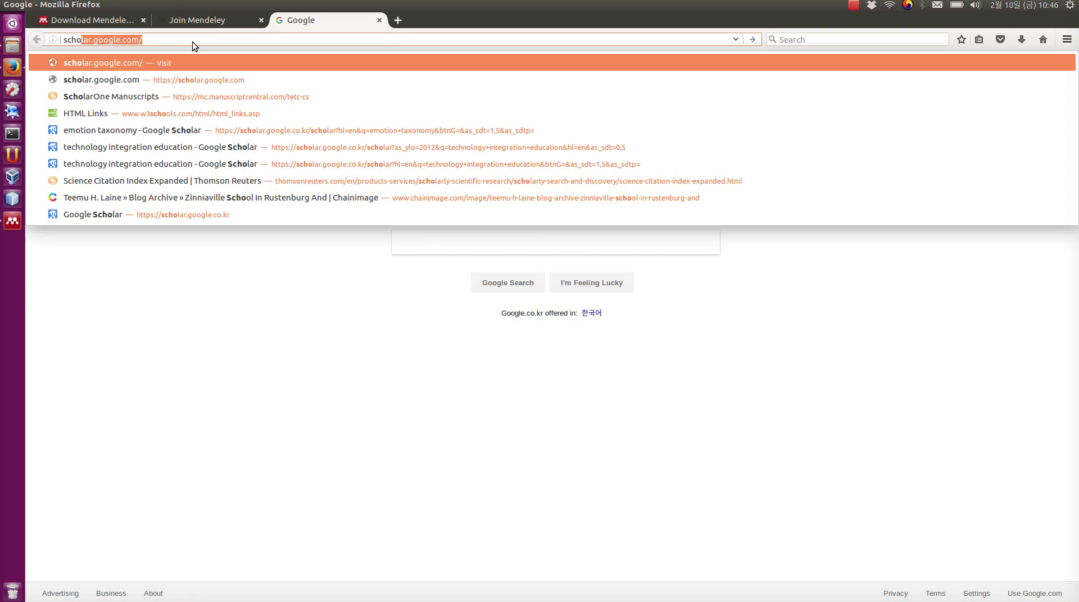
pyautogui.press('Return')
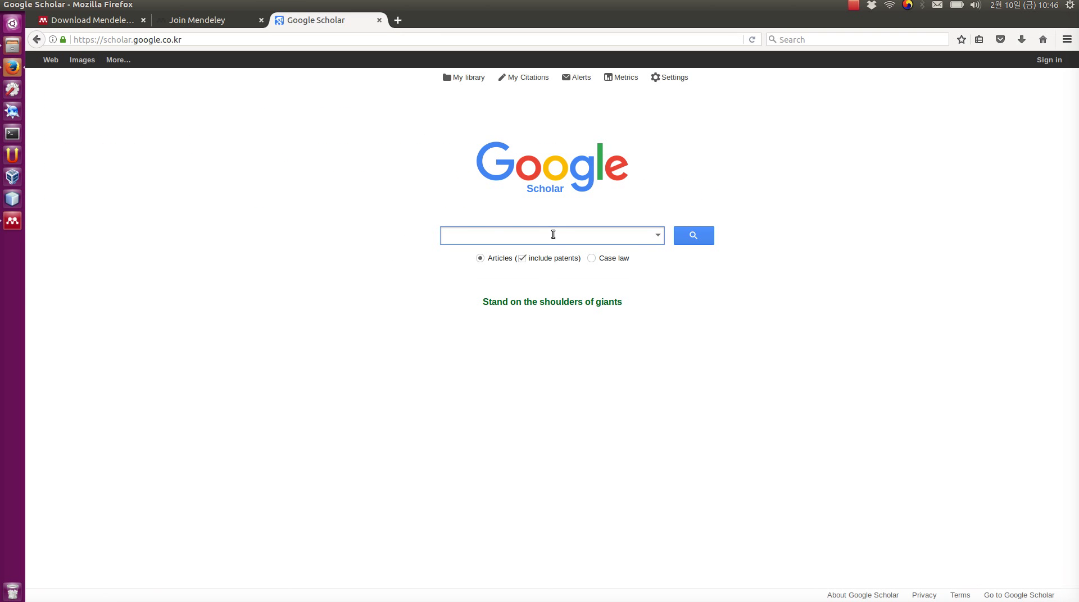
pyautogui.click(550, 234)
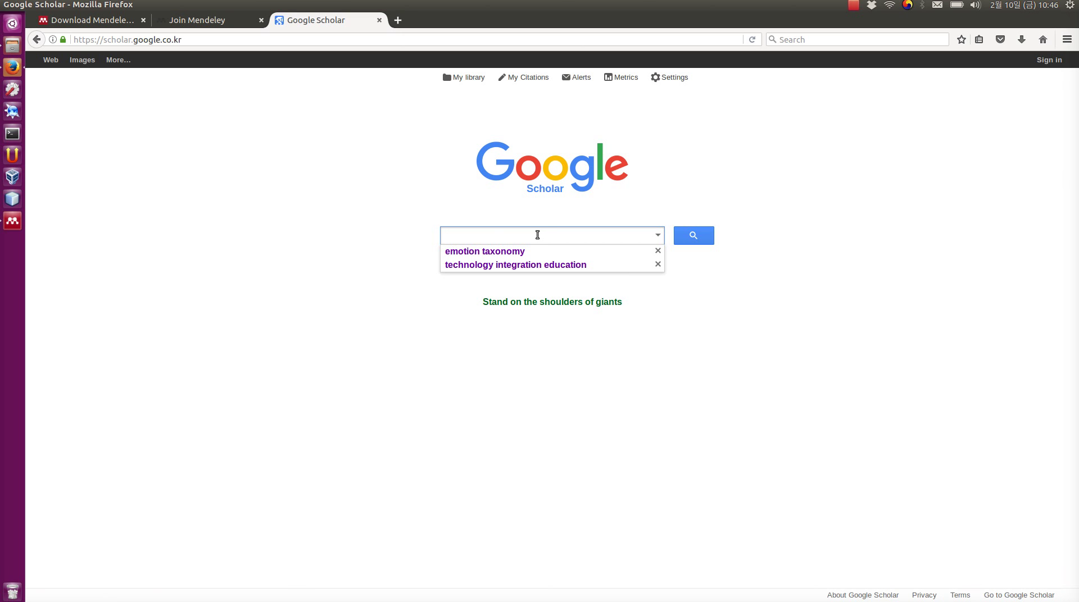
pyautogui.write('ex')
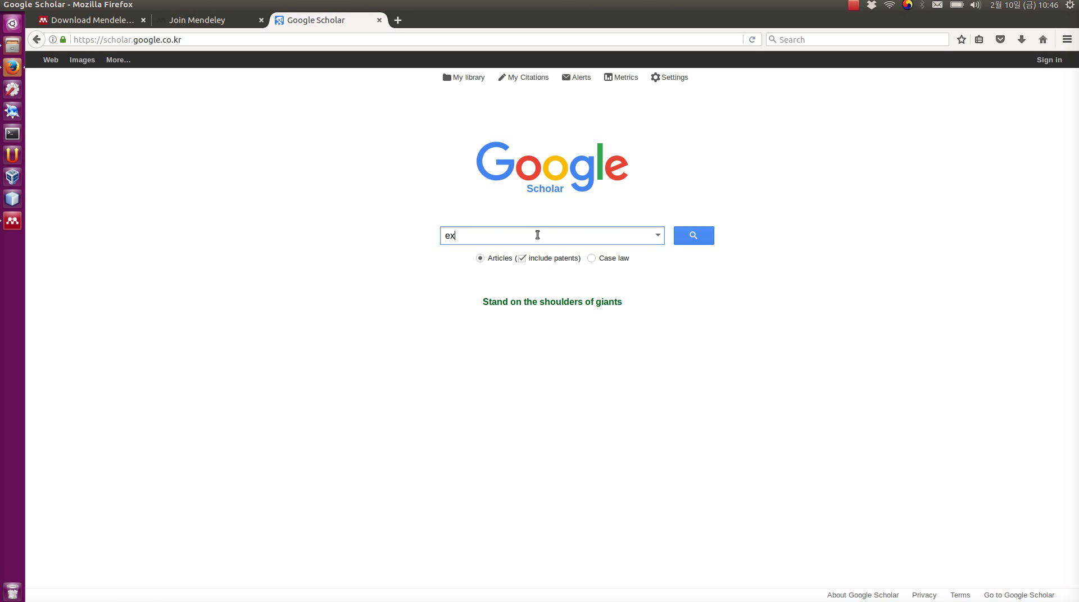
pyautogui.write('ergaming')
pyautogui.press('Return')
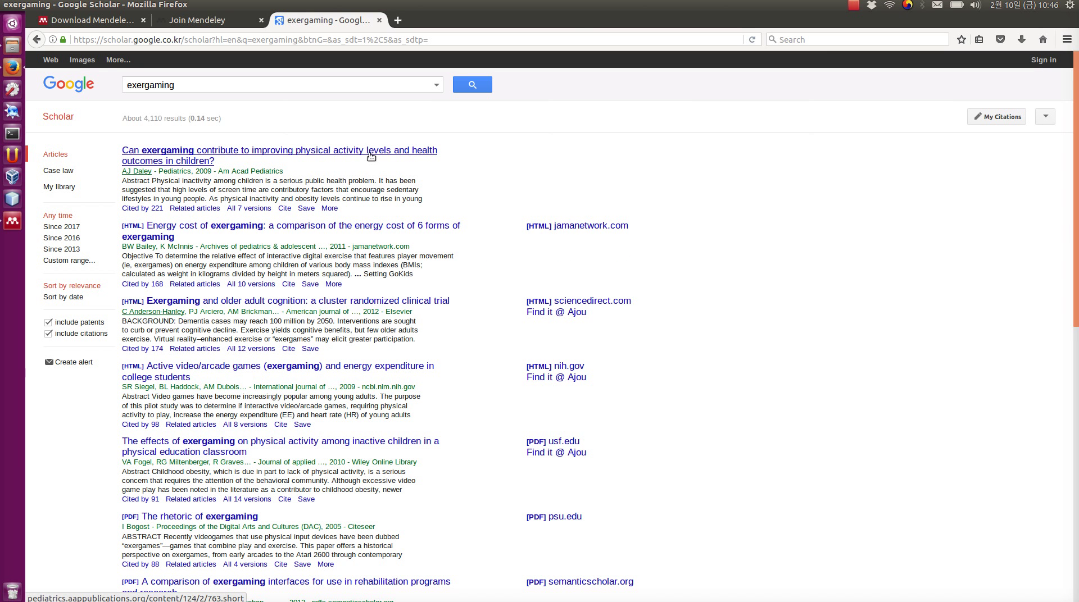
# - Open the 2009 Pediatrics exergaming article's Info & Metrics and select DOI 10.1542/peds.2008-2357
pyautogui.click(369, 154)
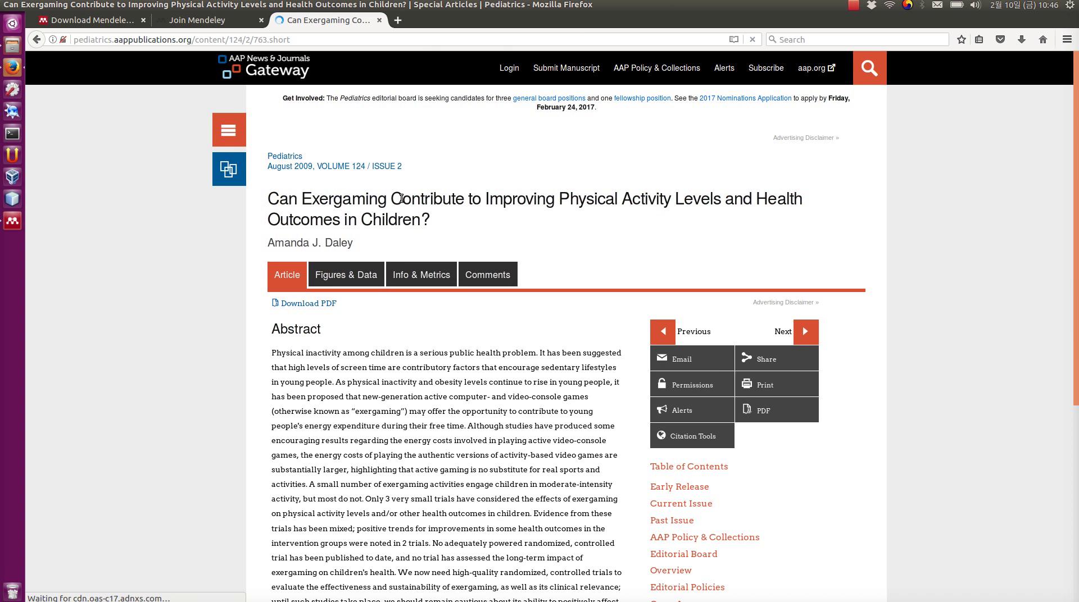
pyautogui.scroll(-5, 467, 308)
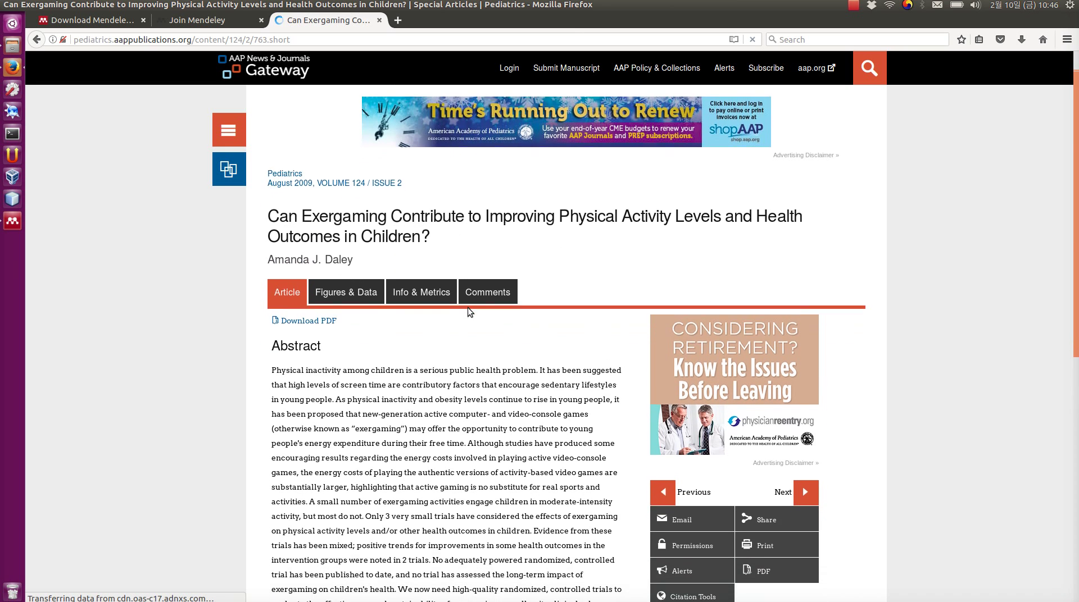
pyautogui.scroll(-2, 471, 315)
pyautogui.scroll(-3, 457, 357)
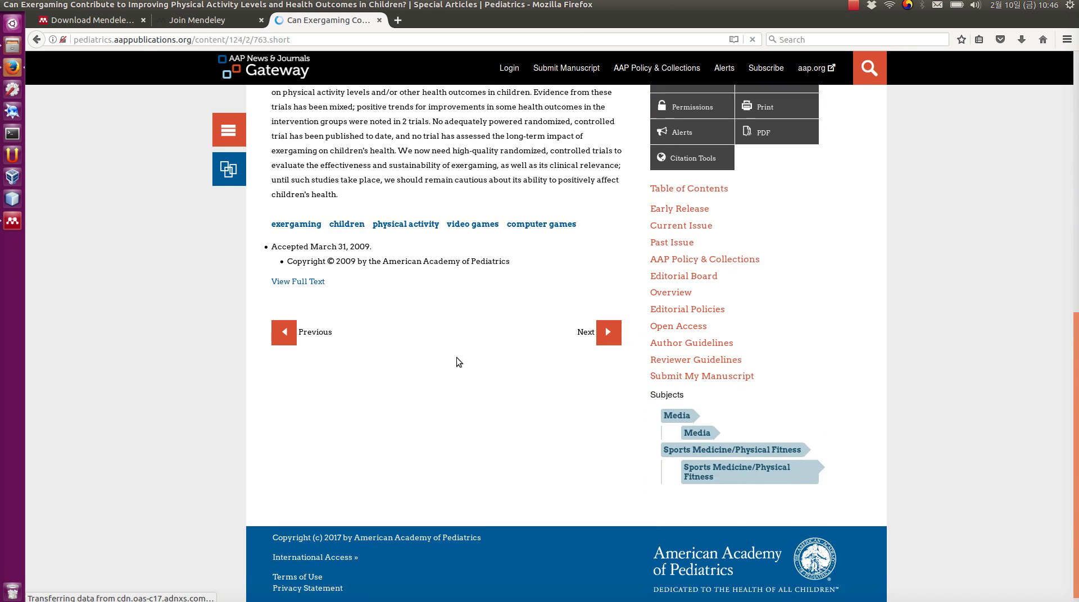
pyautogui.scroll(3, 456, 357)
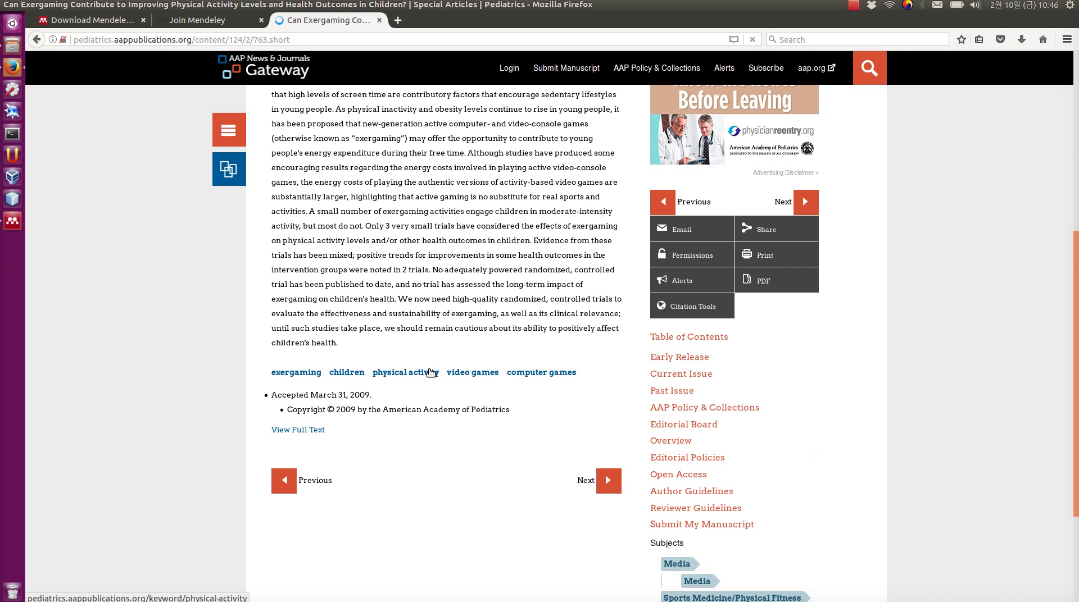
pyautogui.scroll(5, 428, 372)
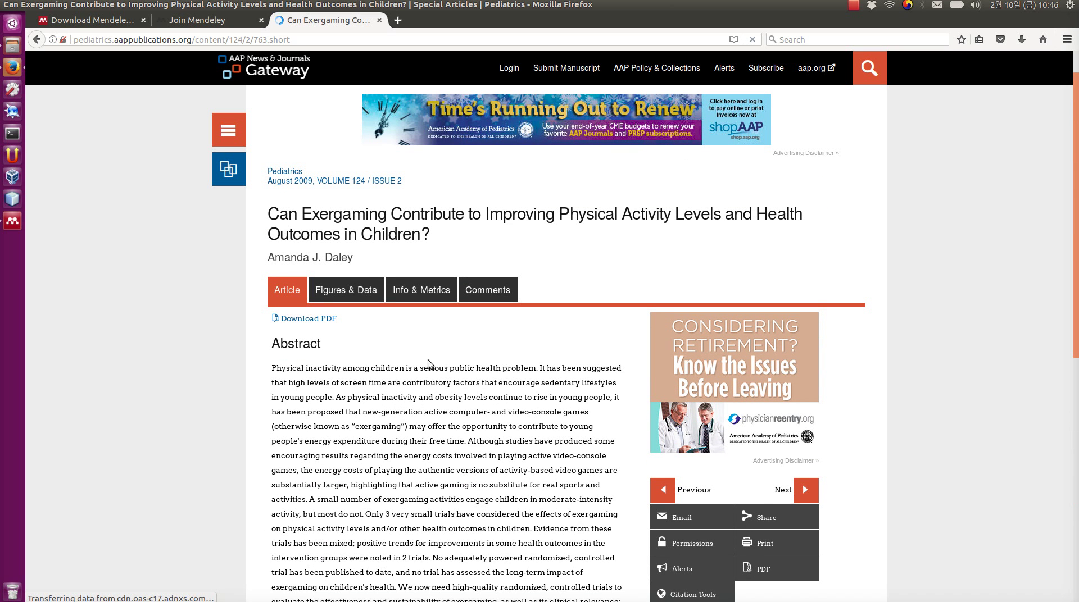
pyautogui.click(429, 290)
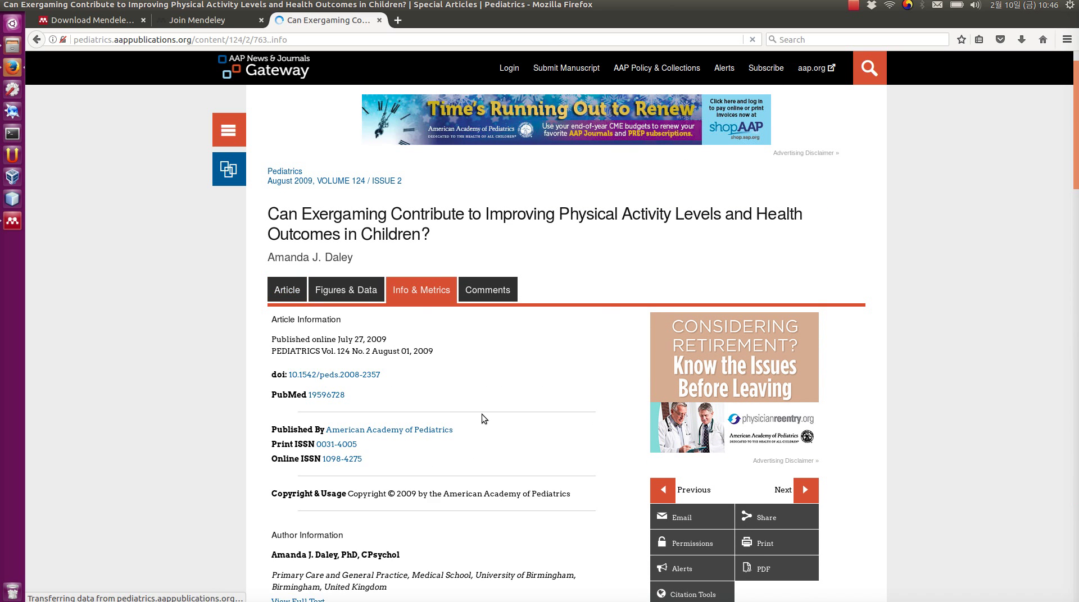
pyautogui.moveTo(381, 375); pyautogui.dragTo(290, 377)
pyautogui.hotkey('ctrl', 'c')
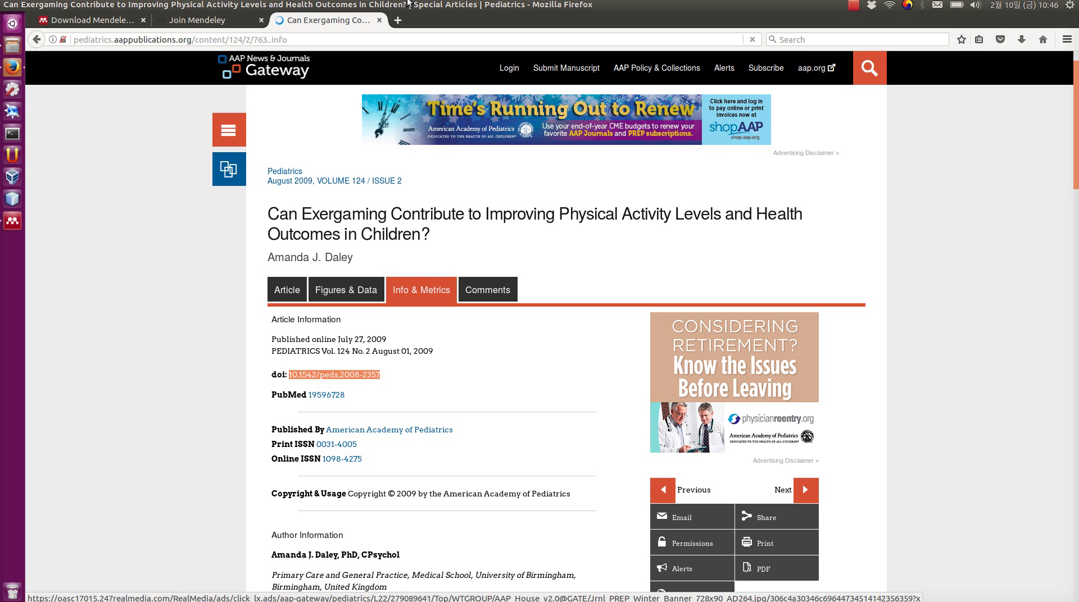
# - Back in Mendeley Desktop, start another manually entered reference
pyautogui.click(12, 222)
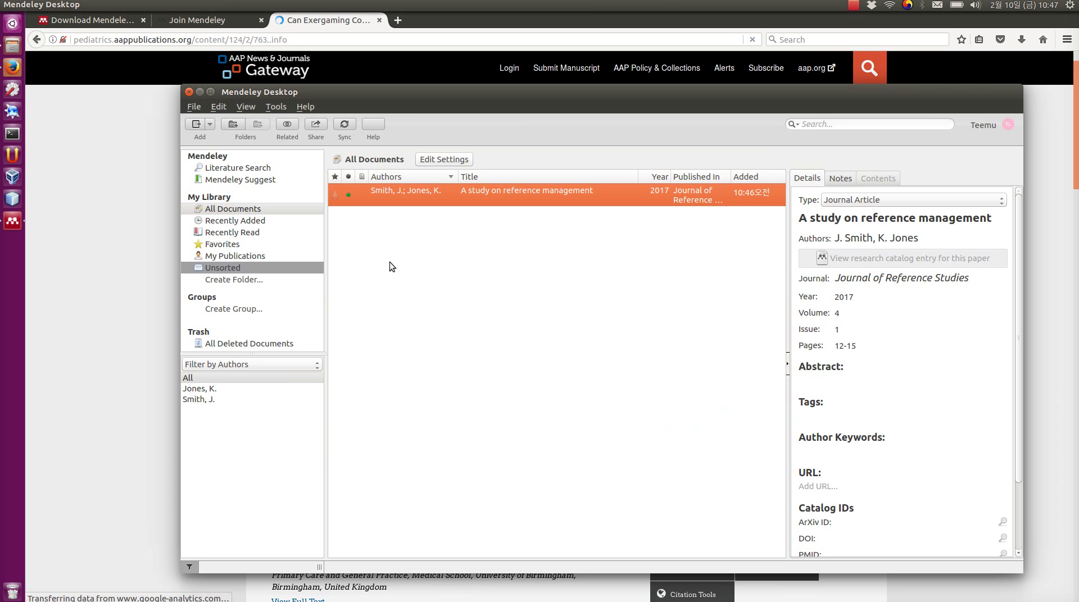
pyautogui.click(196, 108)
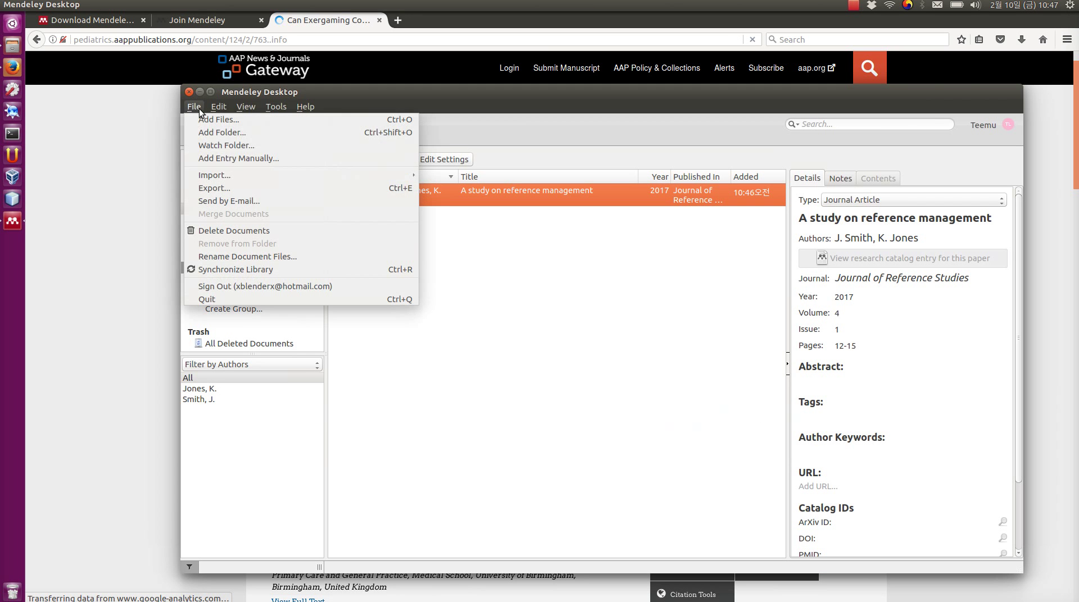
pyautogui.click(238, 159)
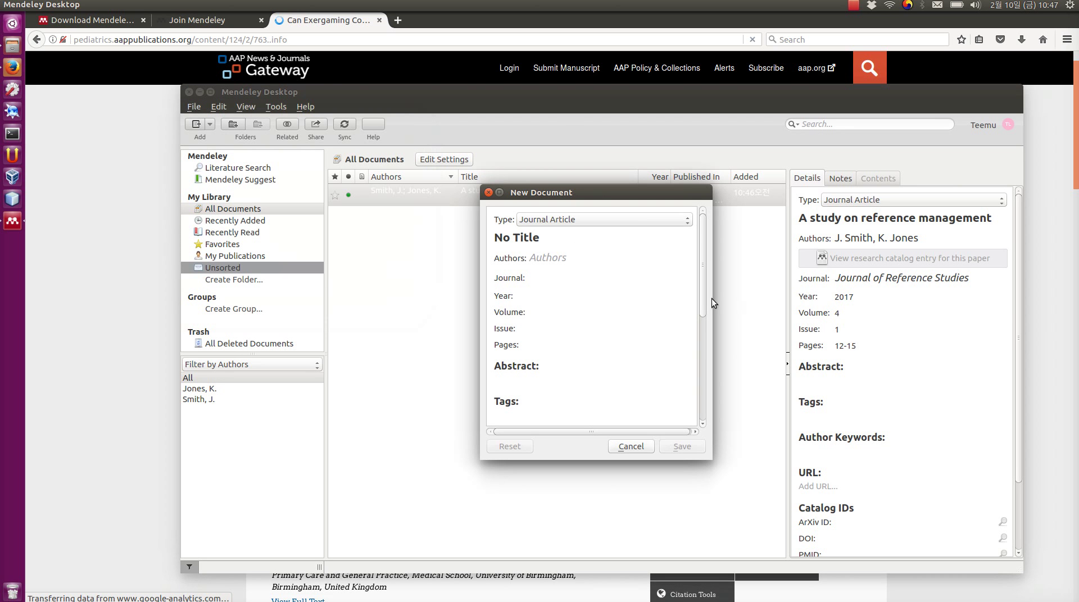
# - Paste DOI 10.1542/peds.2008-2357 into the DOI field, replacing the doubled paste
pyautogui.moveTo(704, 295); pyautogui.dragTo(699, 394)
pyautogui.click(629, 334)
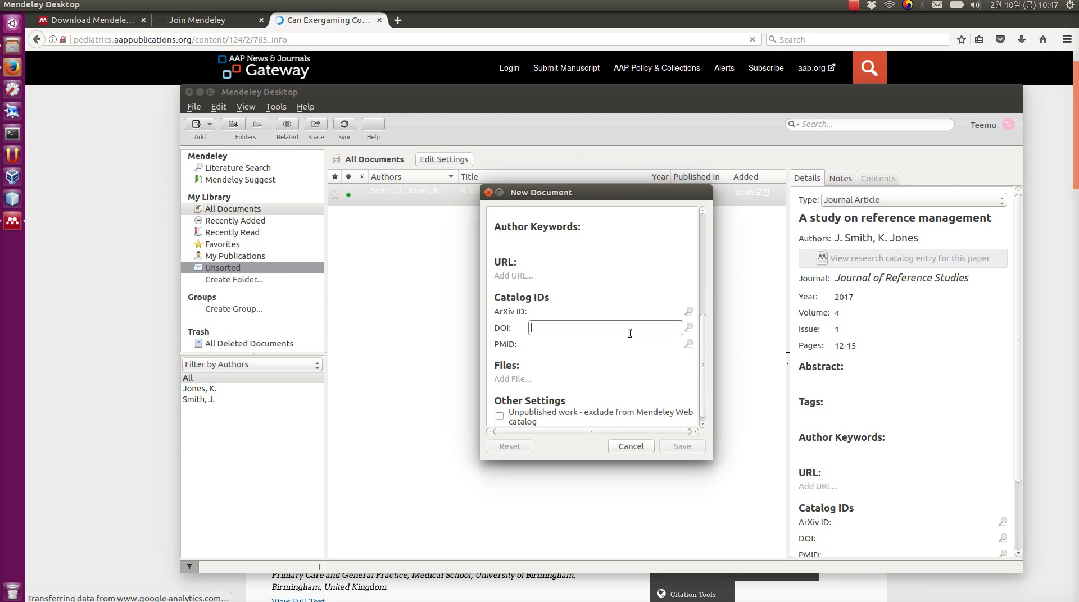
pyautogui.hotkey('ctrl', 'v')
pyautogui.hotkey('ctrl', 'v')
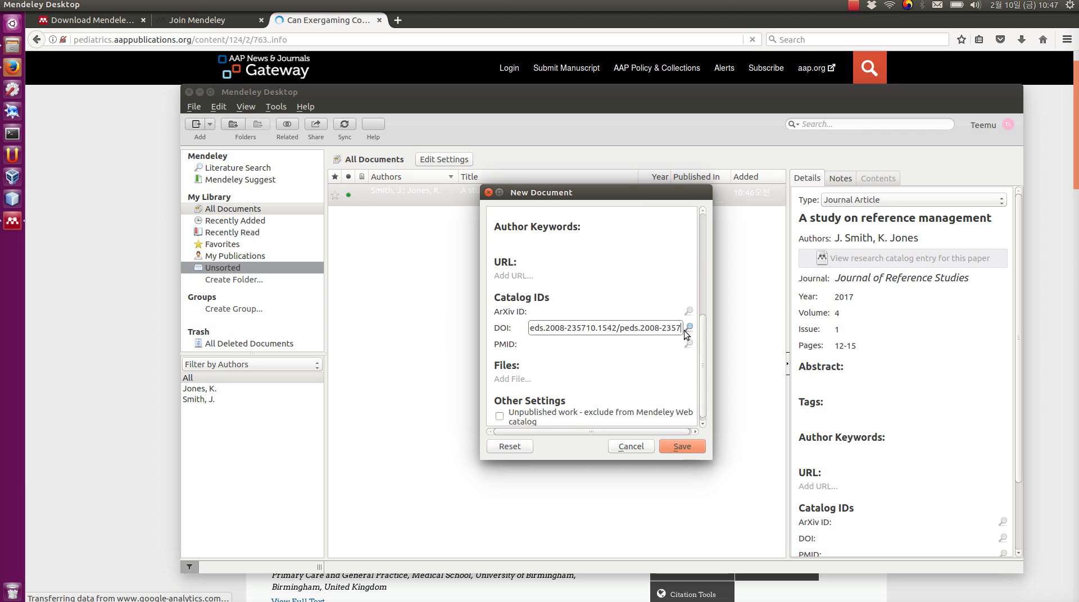
pyautogui.moveTo(668, 328); pyautogui.dragTo(503, 325)
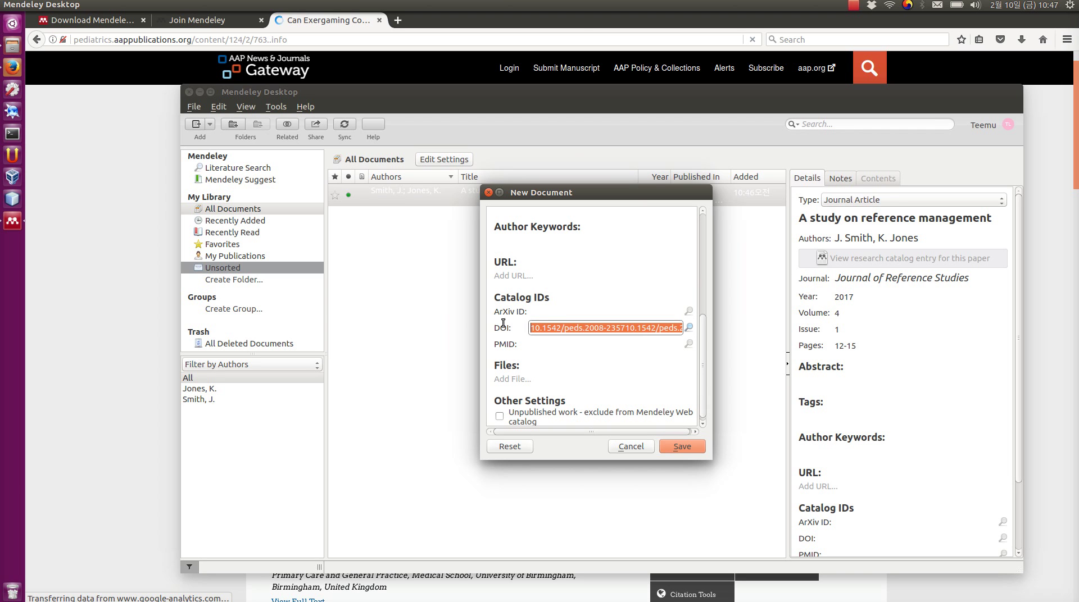
pyautogui.hotkey('ctrl', 'v')
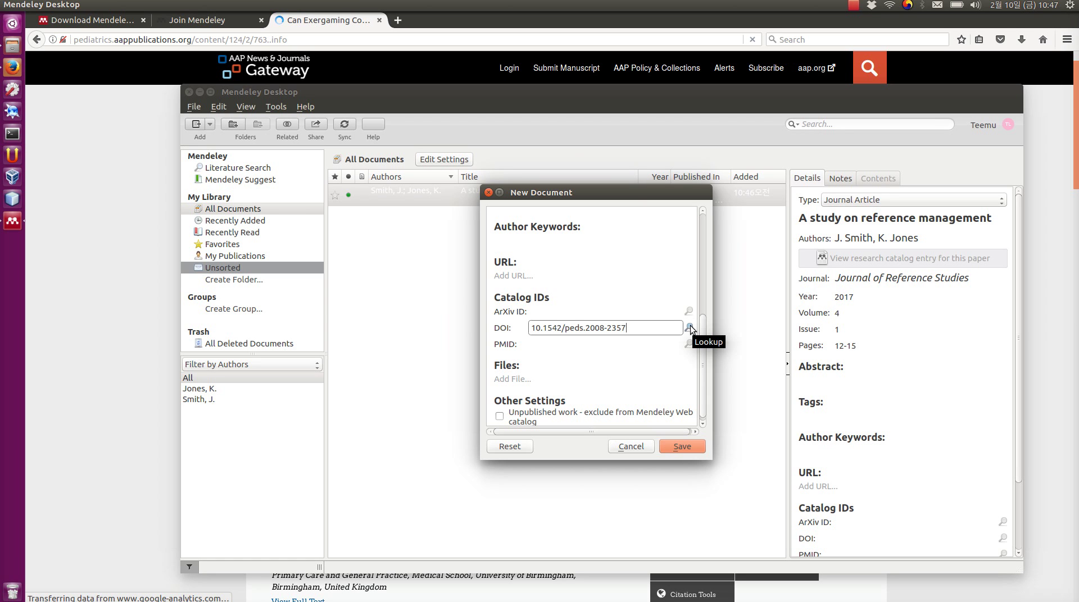
# - Fetch the Daley 2009 Pediatrics article details by DOI, check them against the article page, and save
pyautogui.click(688, 327)
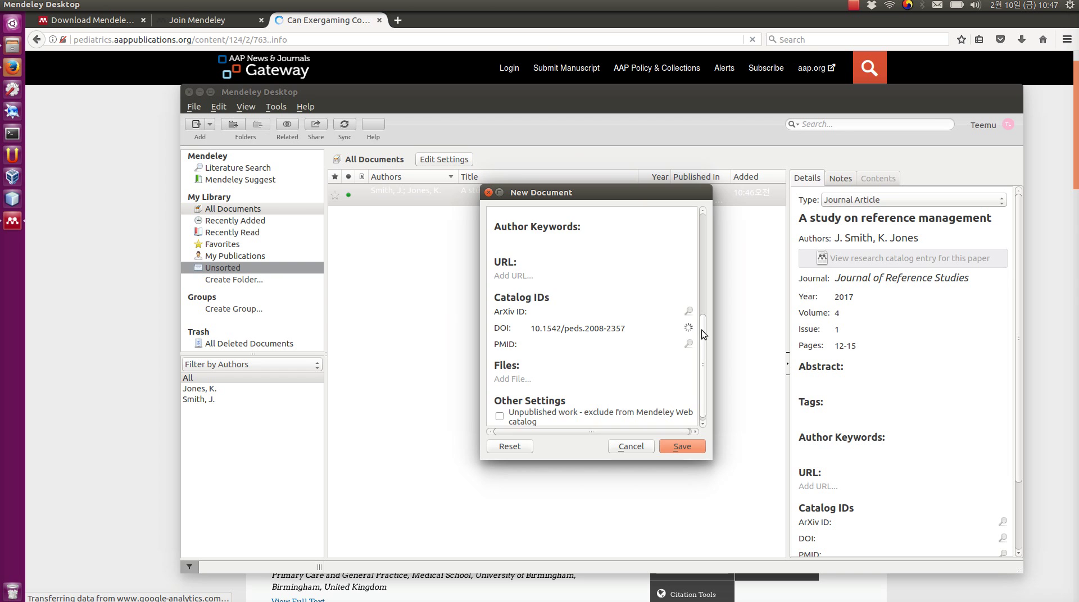
pyautogui.moveTo(703, 331); pyautogui.dragTo(702, 232)
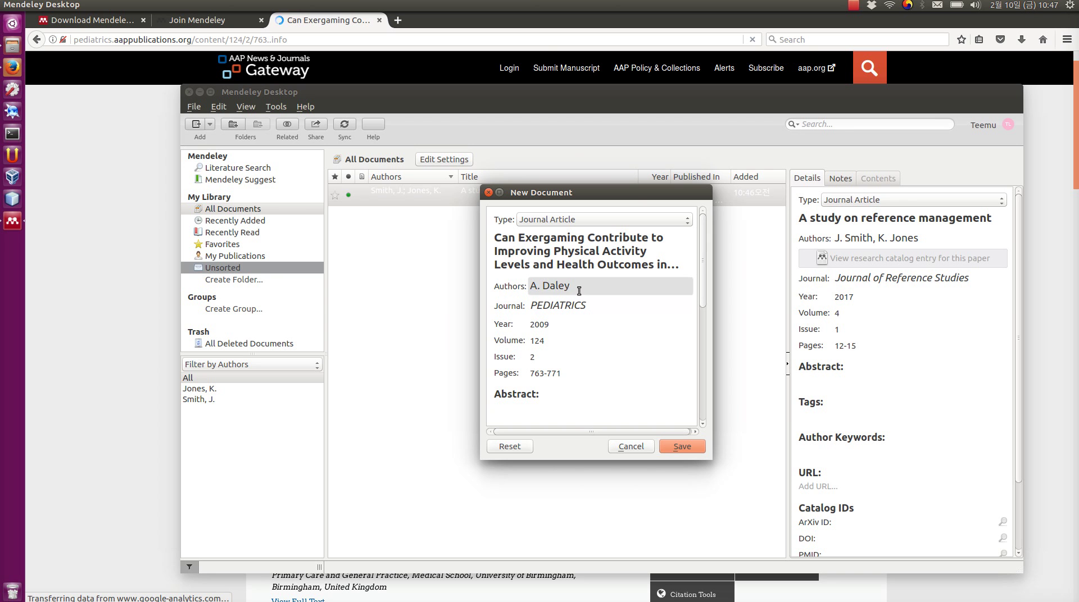
pyautogui.click(349, 19)
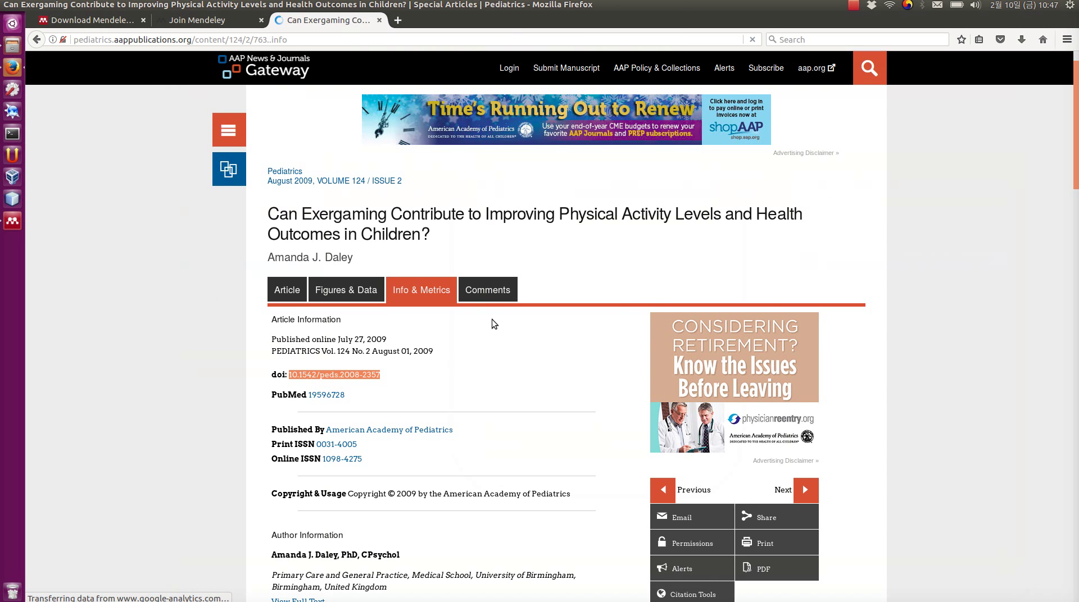
pyautogui.hotkey('alt', 'Tab')
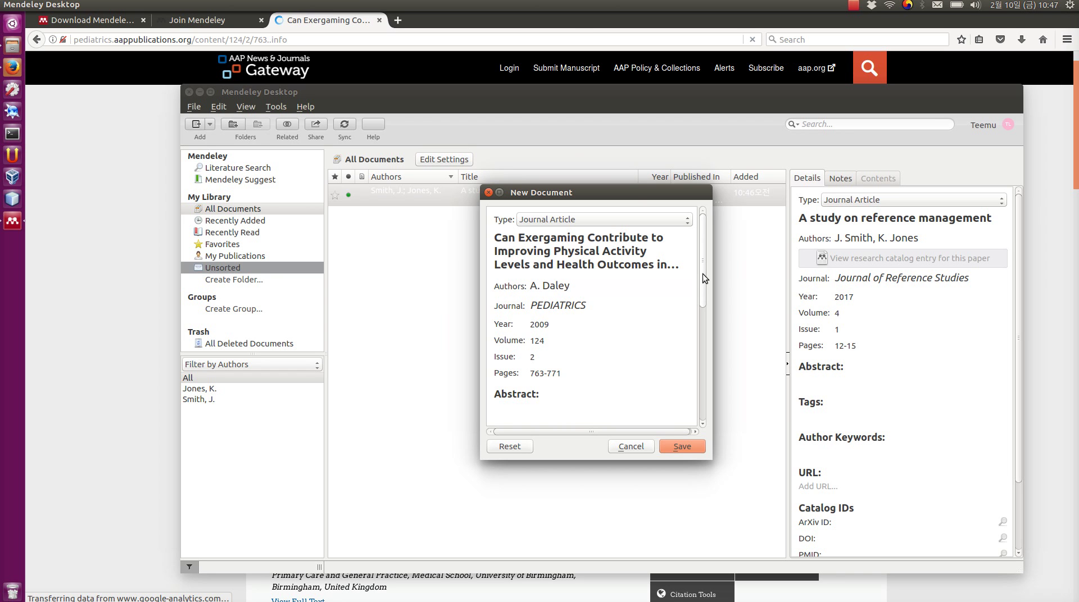
pyautogui.scroll(-1, 700, 272)
pyautogui.click(670, 446)
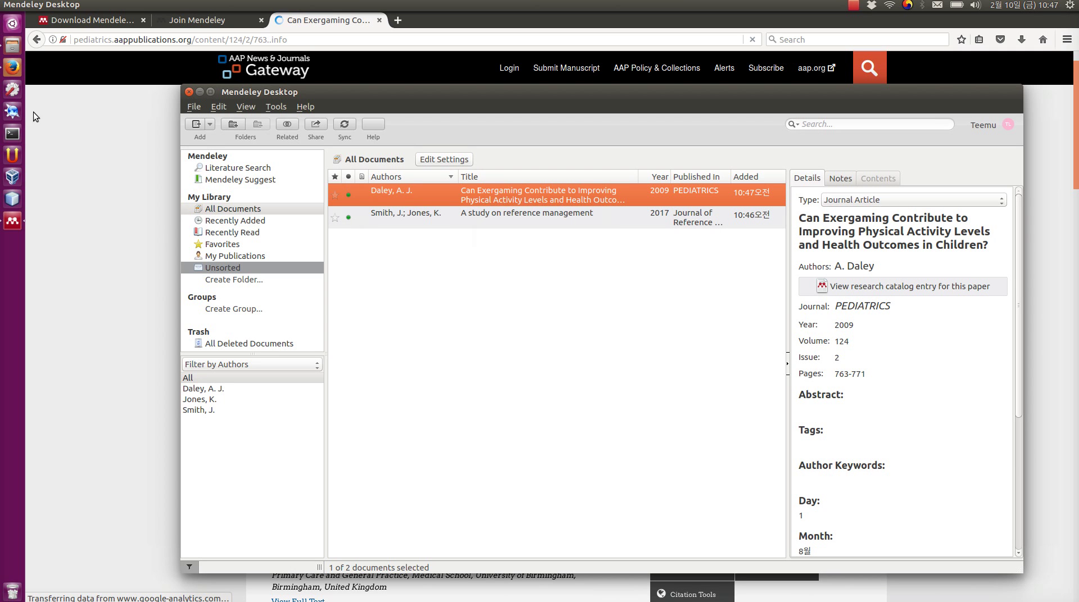
# - Browse to the sample_papers folder inside the mendeley folder in Files
pyautogui.click(13, 48)
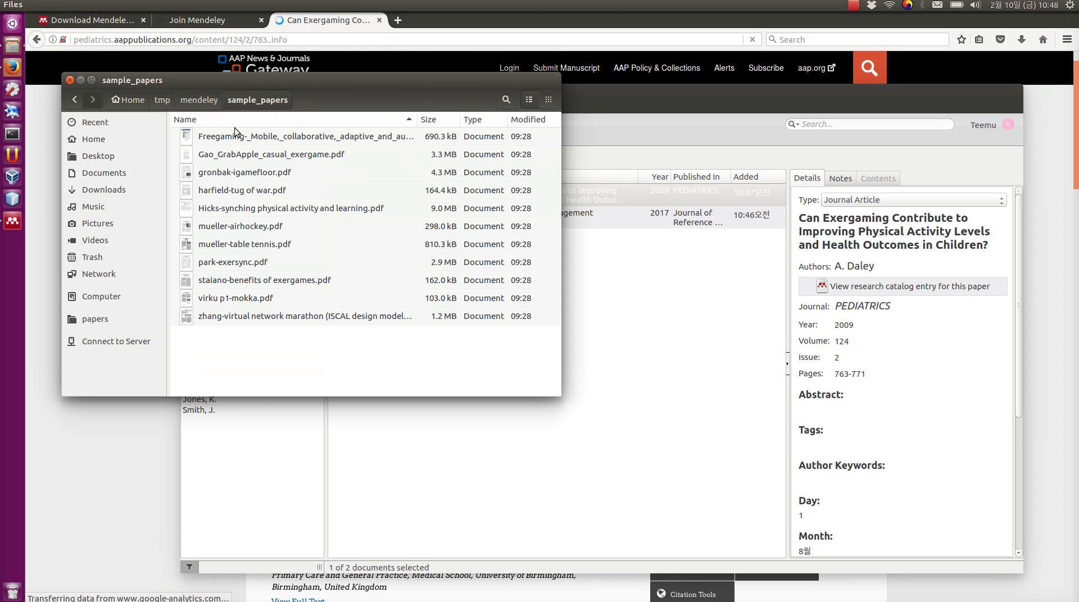
pyautogui.click(207, 100)
pyautogui.click(239, 100)
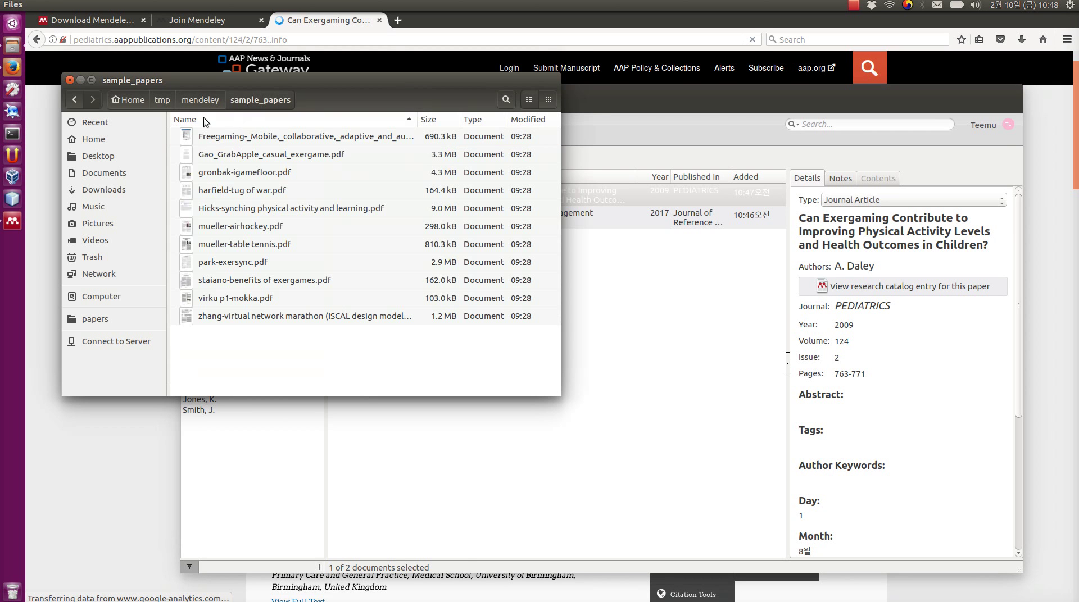
# - Drag the Freegaming, GrabApple and iGameFloor PDFs into the Mendeley document list
pyautogui.click(261, 152)
pyautogui.click(265, 141)
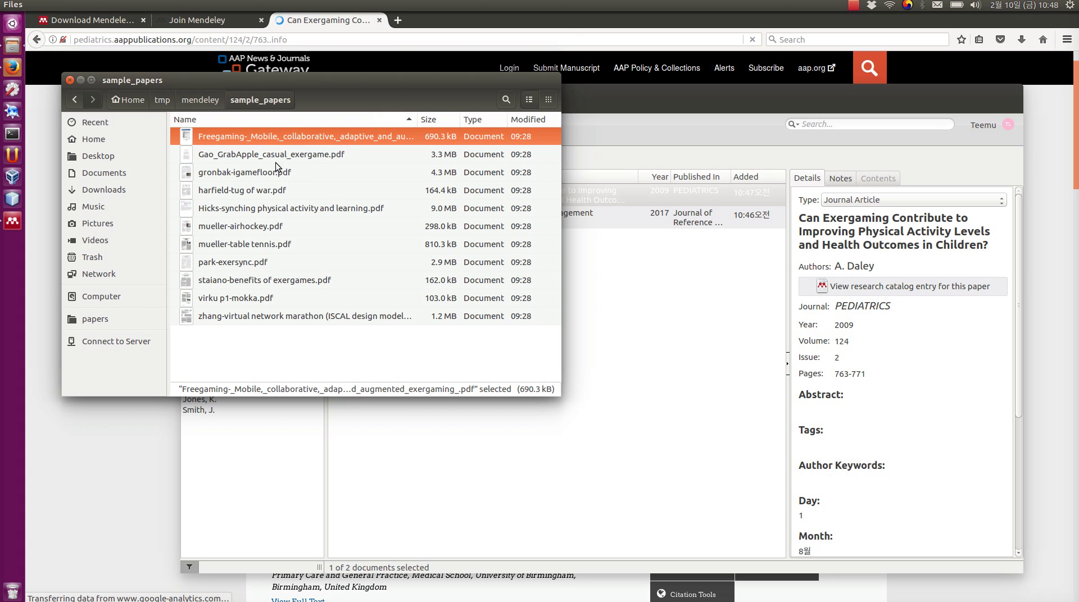
pyautogui.keyDown('shift'); pyautogui.click(257, 178); pyautogui.keyUp('shift')
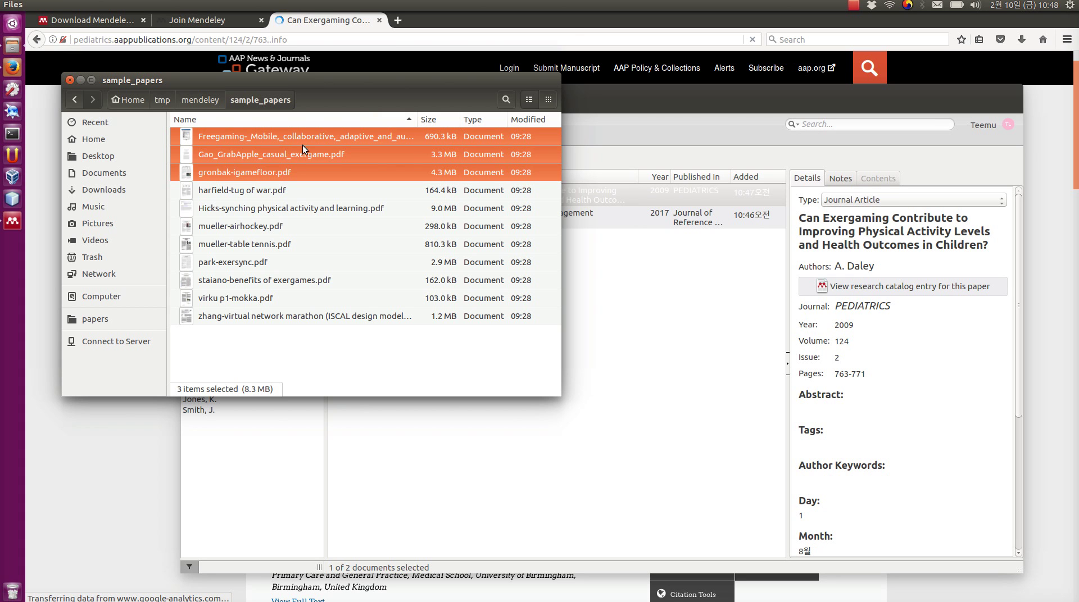
pyautogui.moveTo(302, 146); pyautogui.dragTo(659, 307)
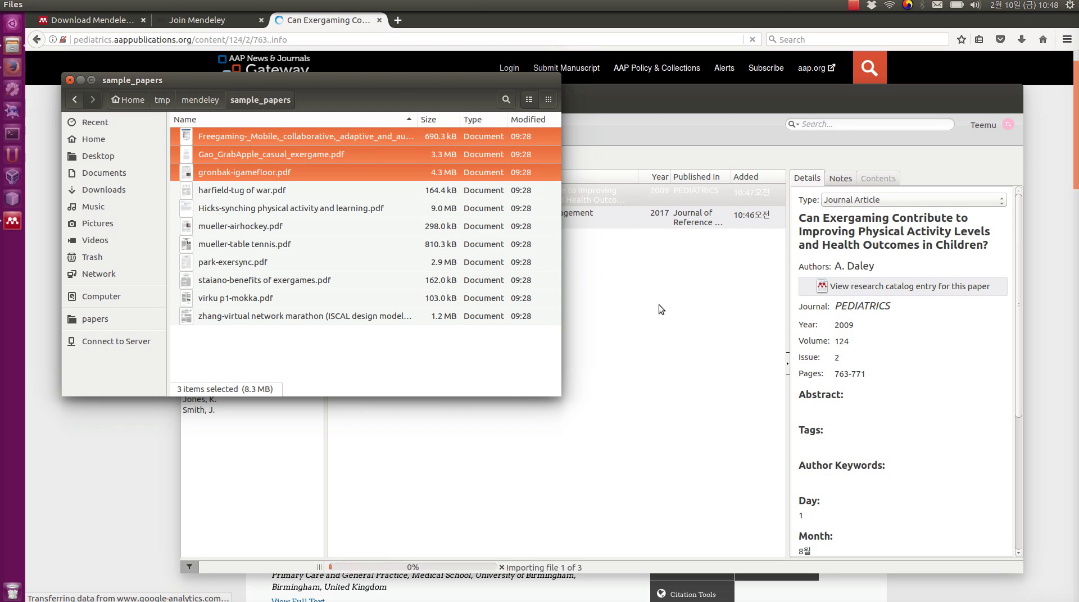
pyautogui.click(659, 304)
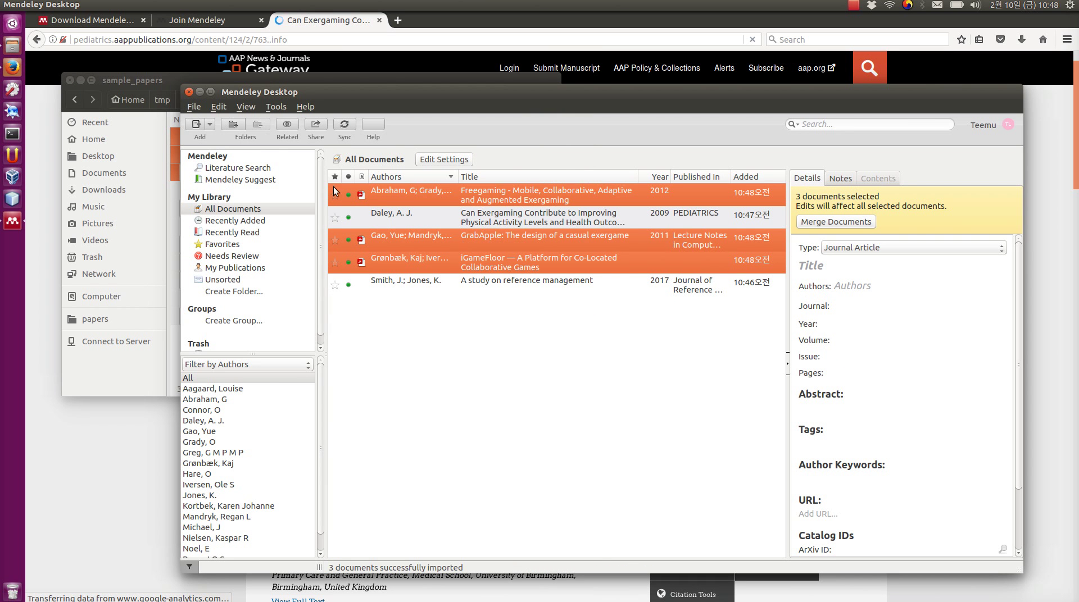
# - Open and close the Freegaming PDF, leaving only the Freegaming entry selected
pyautogui.doubleClick(366, 193)
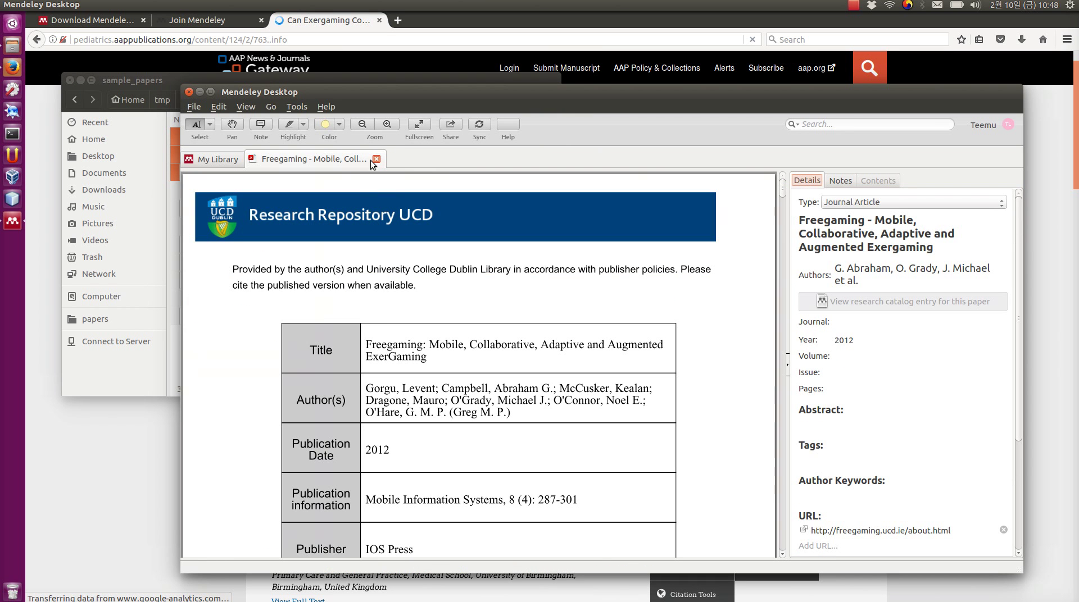
pyautogui.click(376, 159)
pyautogui.click(362, 198)
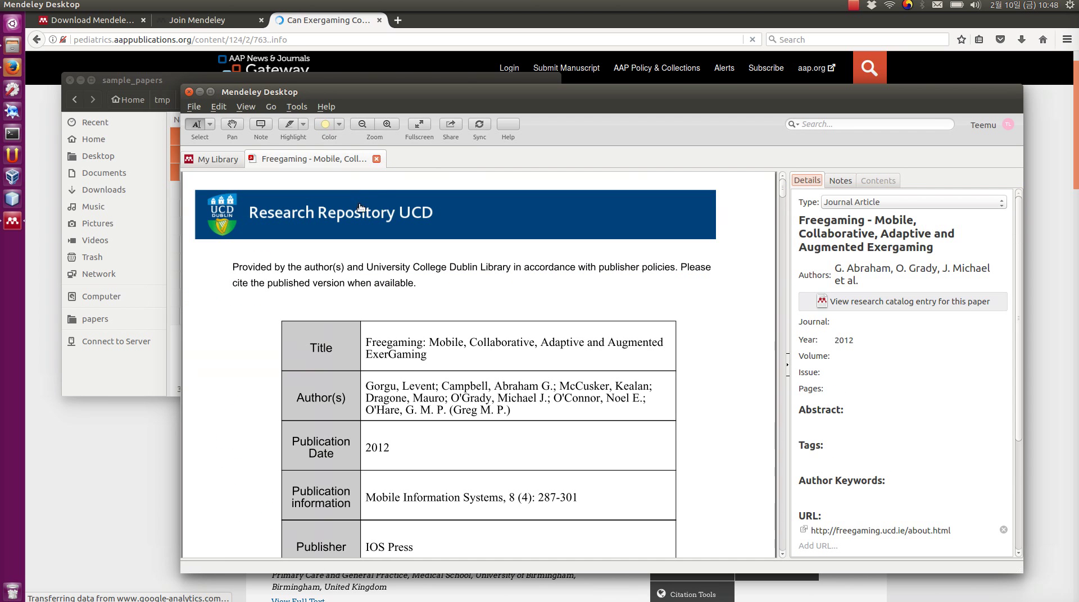
pyautogui.click(376, 159)
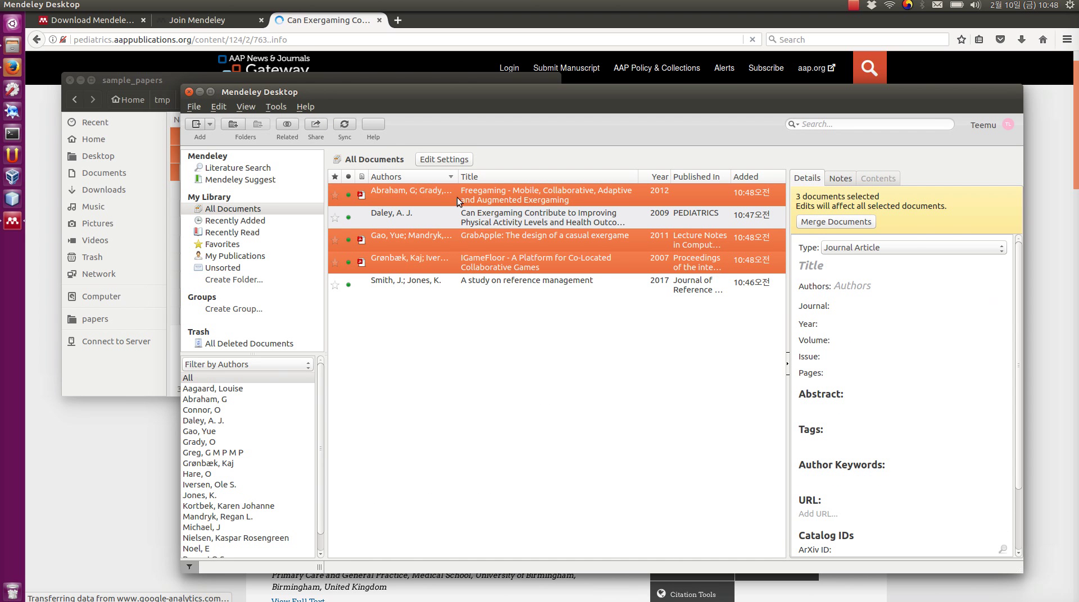
pyautogui.click(481, 193)
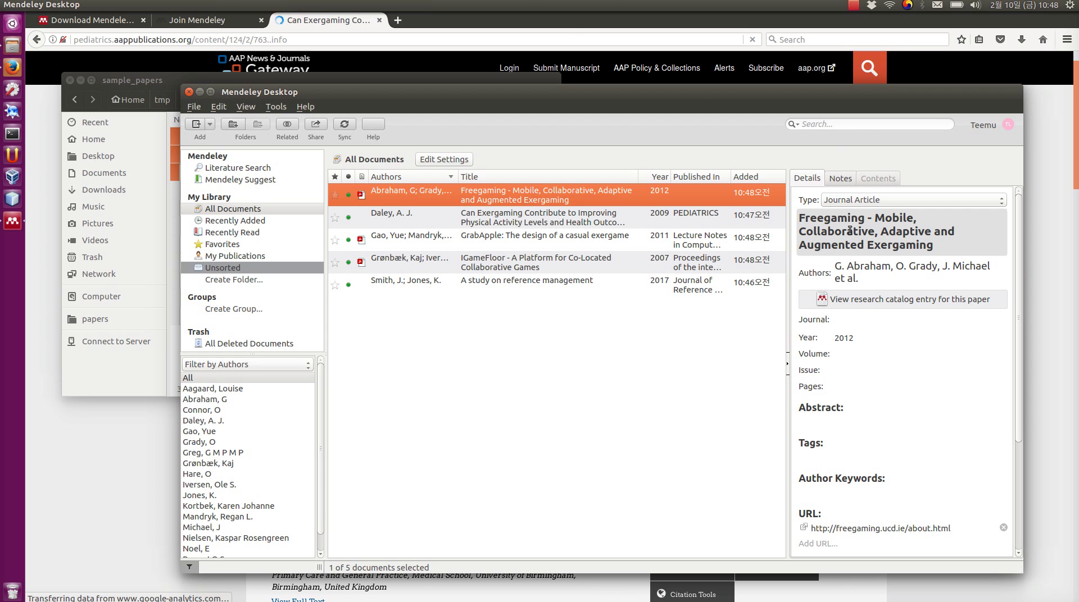
# - Inspect the Freegaming entry's Authors, Journal and Issue fields
pyautogui.click(841, 268)
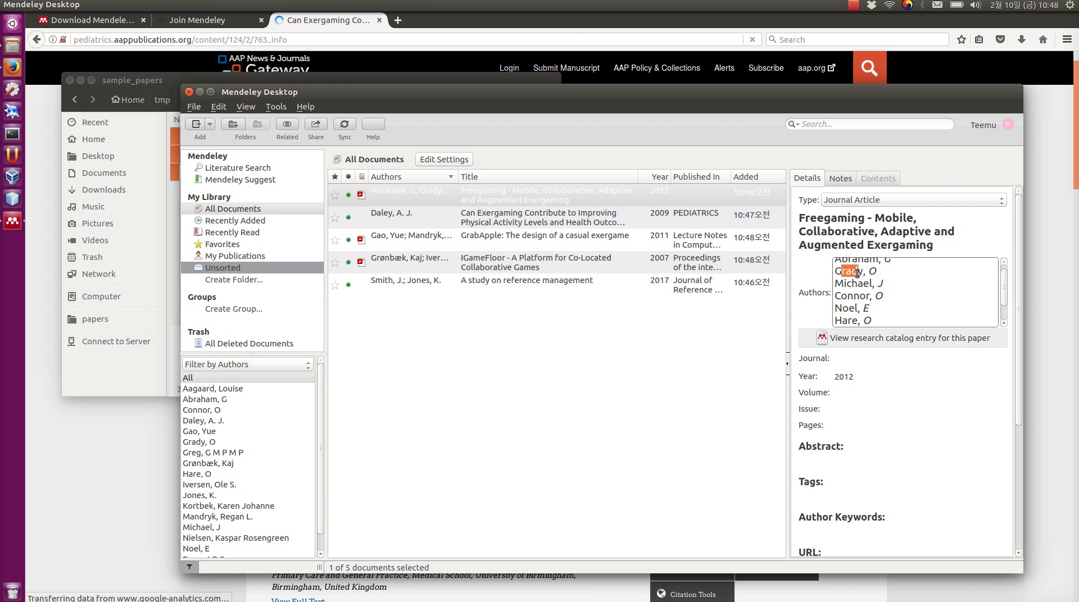
pyautogui.moveTo(841, 271); pyautogui.dragTo(880, 364)
pyautogui.click(881, 364)
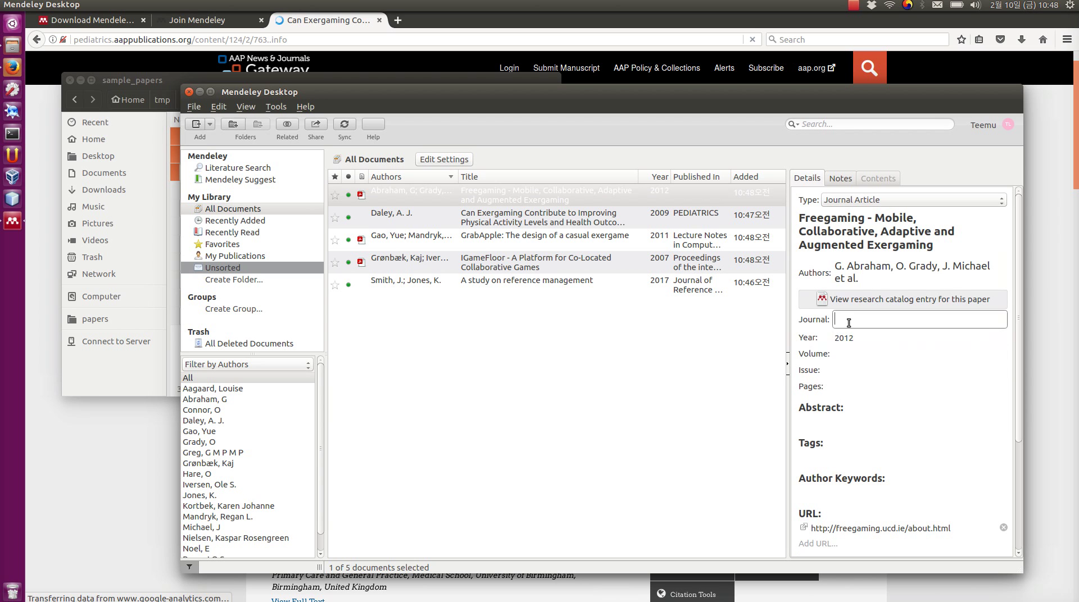
pyautogui.click(847, 370)
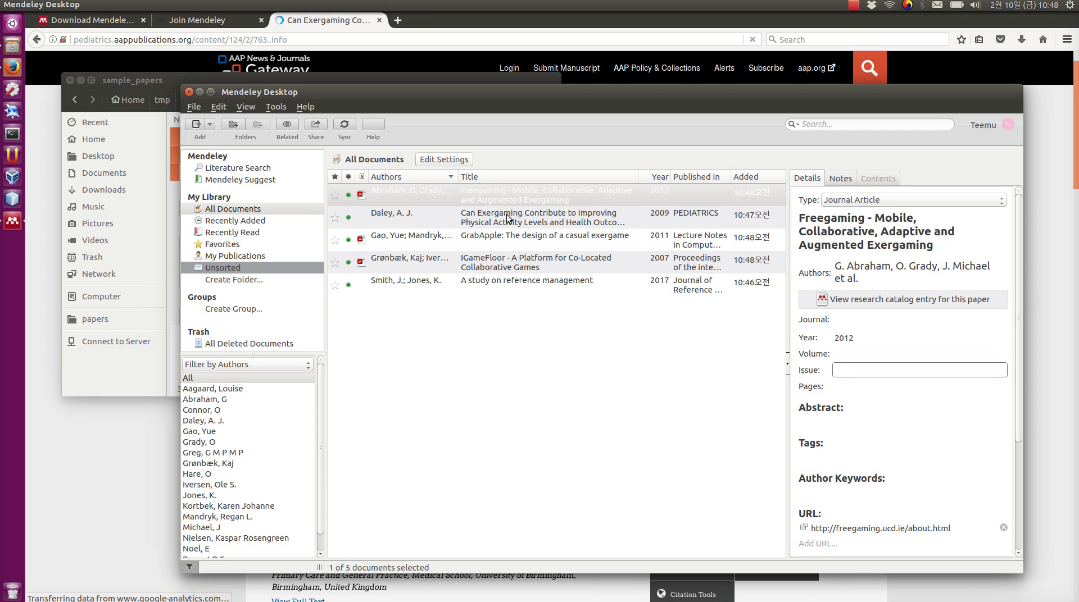
# - Copy the journal name 'Mobile Information Systems' from the Freegaming PDF into the Journal field
pyautogui.doubleClick(423, 198)
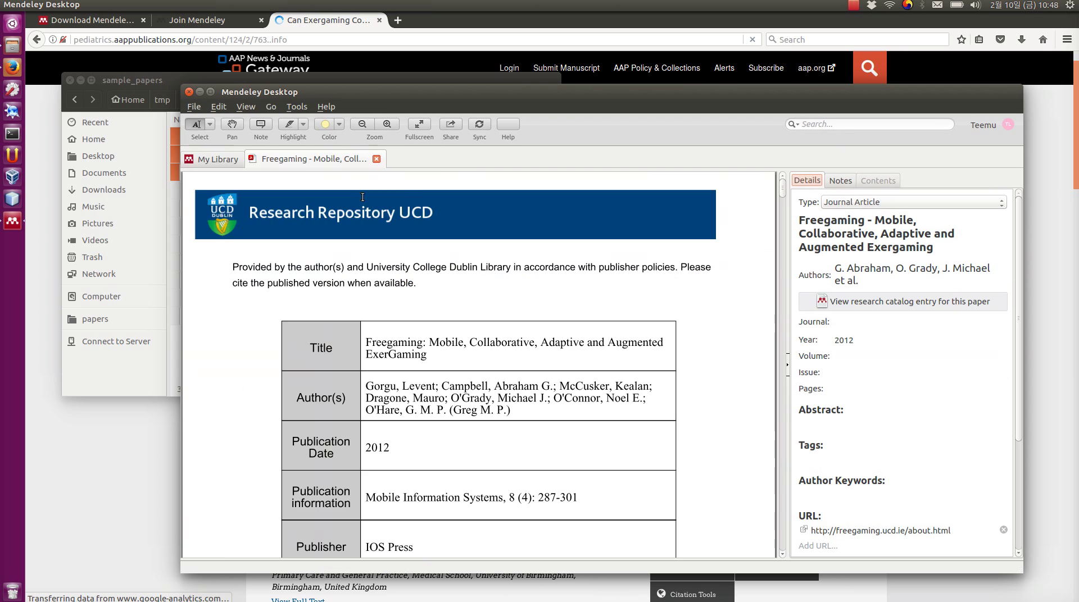
pyautogui.scroll(-4, 512, 434)
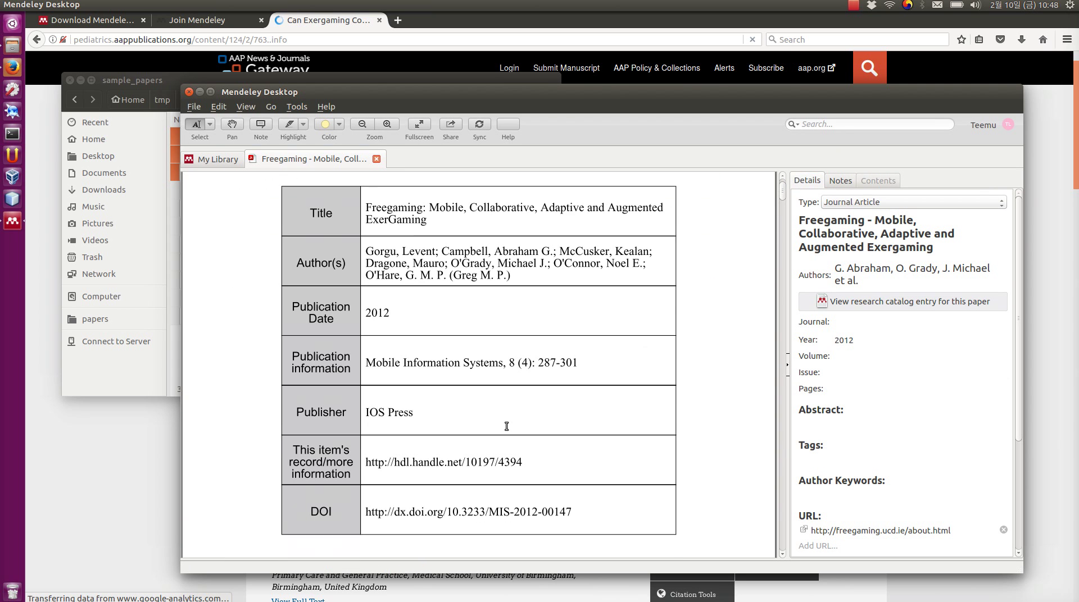
pyautogui.moveTo(506, 361); pyautogui.dragTo(364, 363)
pyautogui.hotkey('ctrl', 'c')
pyautogui.click(897, 322)
pyautogui.hotkey('ctrl', 'v')
# - Set the Freegaming entry's volume to 8 and issue to 4
pyautogui.click(931, 356)
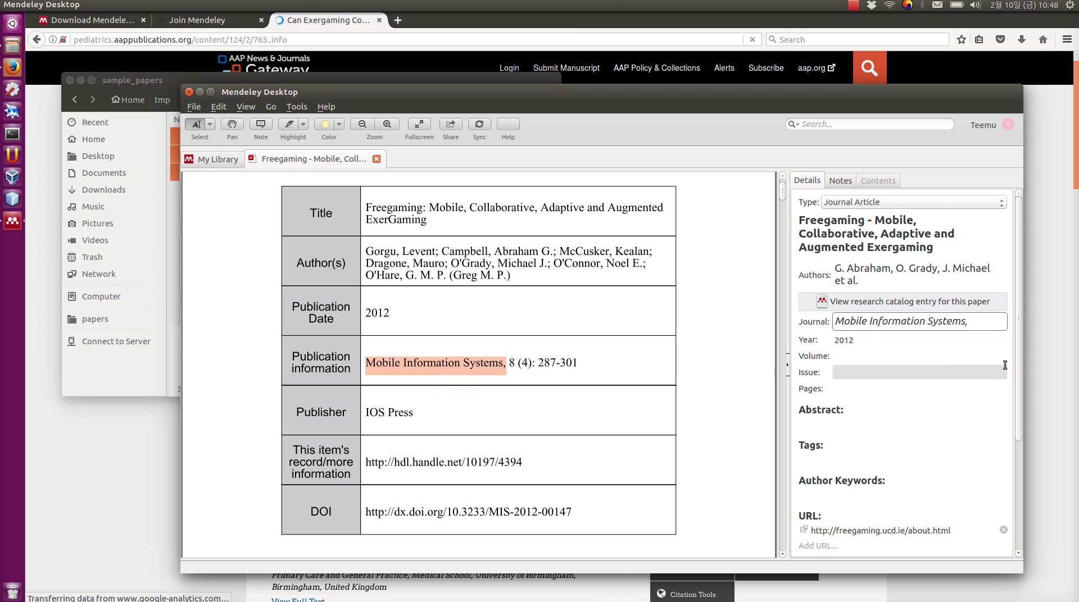
pyautogui.click(880, 372)
pyautogui.write('4')
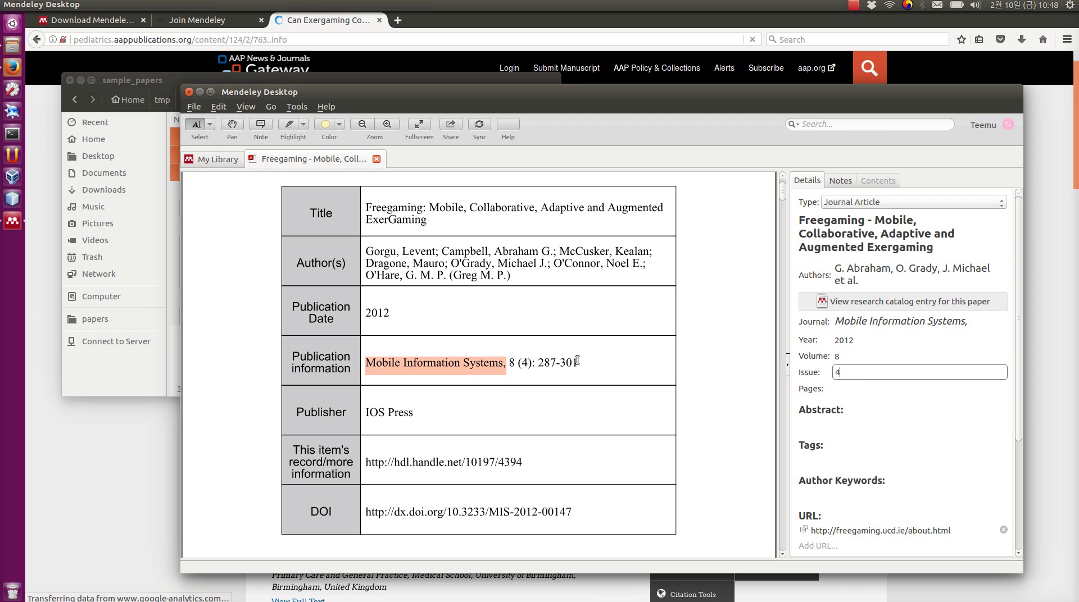
# - Paste the page range 287-301 from the PDF into the Pages field
pyautogui.moveTo(508, 363); pyautogui.dragTo(576, 364)
pyautogui.hotkey('ctrl', 'c')
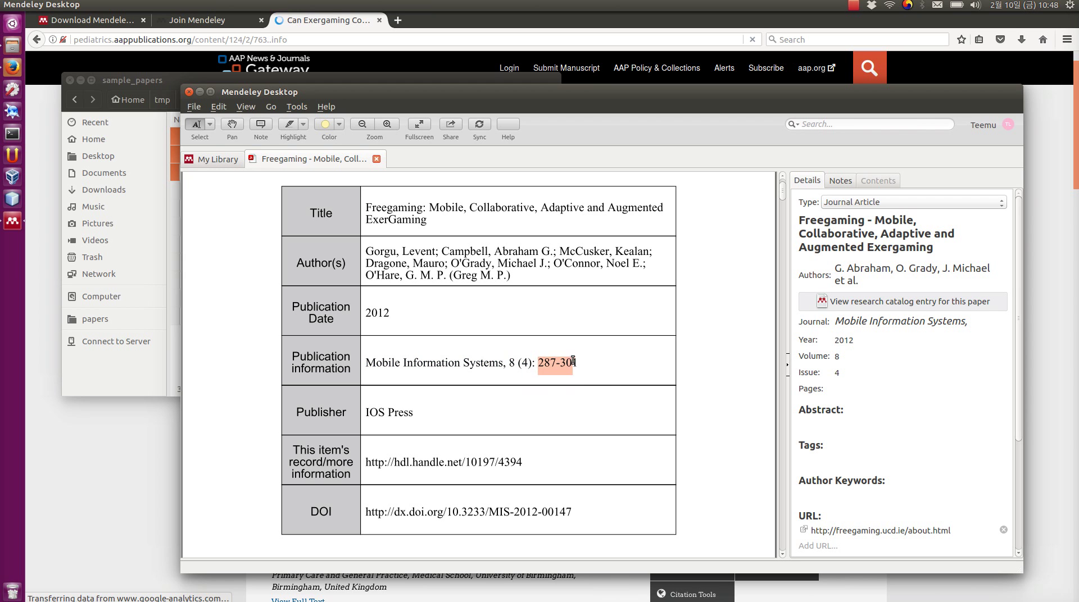
pyautogui.click(856, 387)
pyautogui.hotkey('ctrl', 'v')
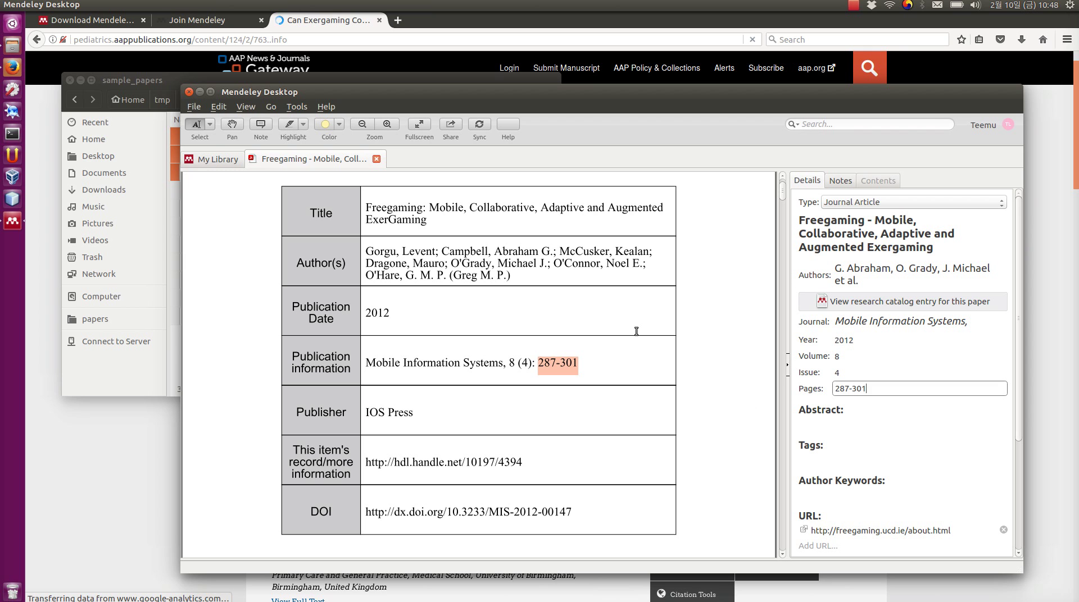
pyautogui.click(838, 372)
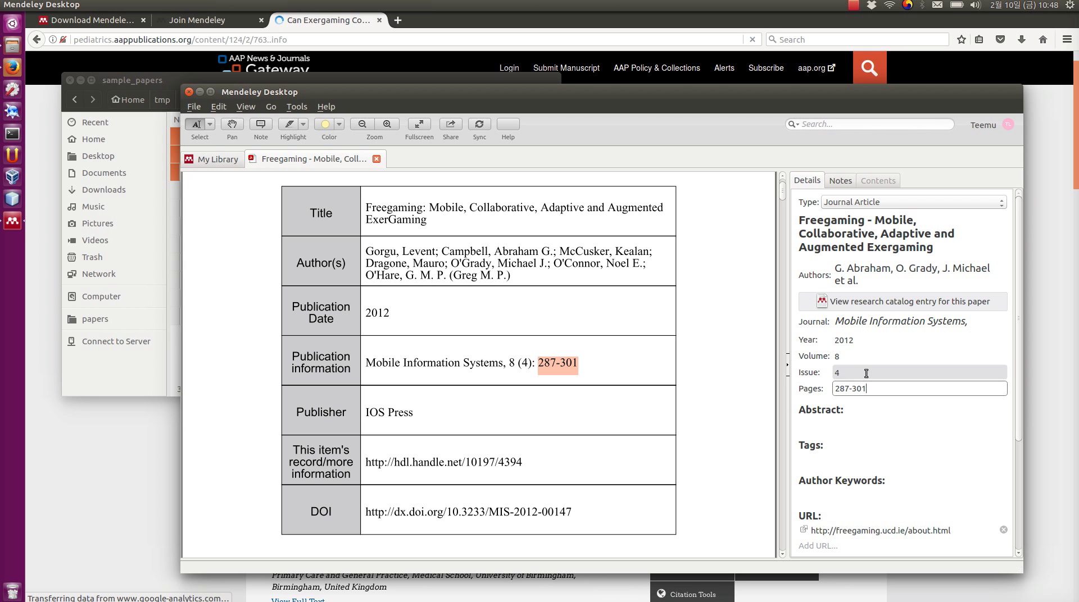
pyautogui.click(377, 159)
pyautogui.click(395, 218)
pyautogui.click(396, 200)
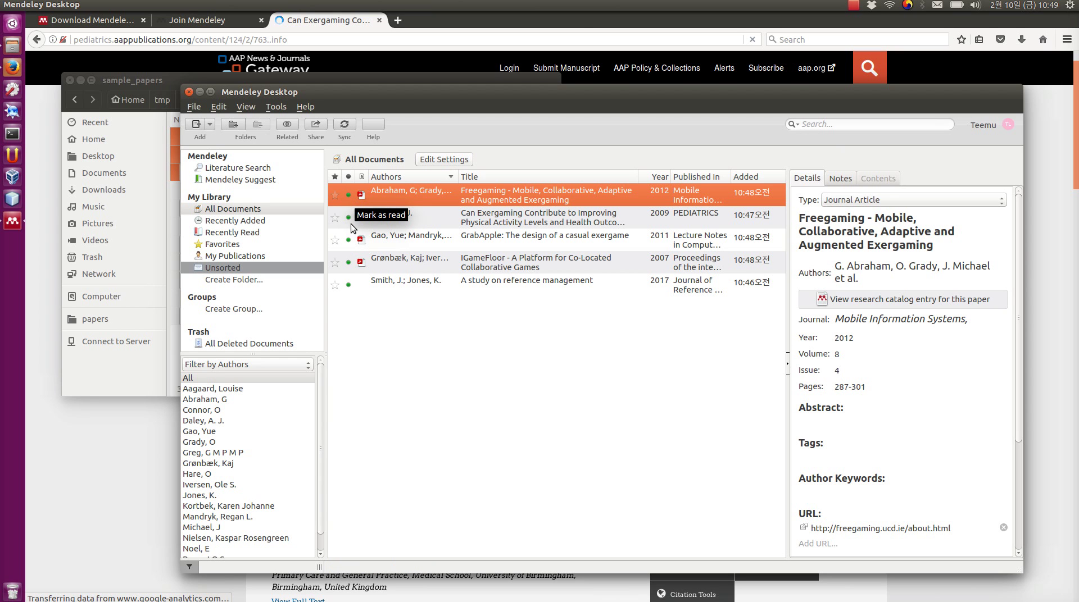
pyautogui.click(196, 107)
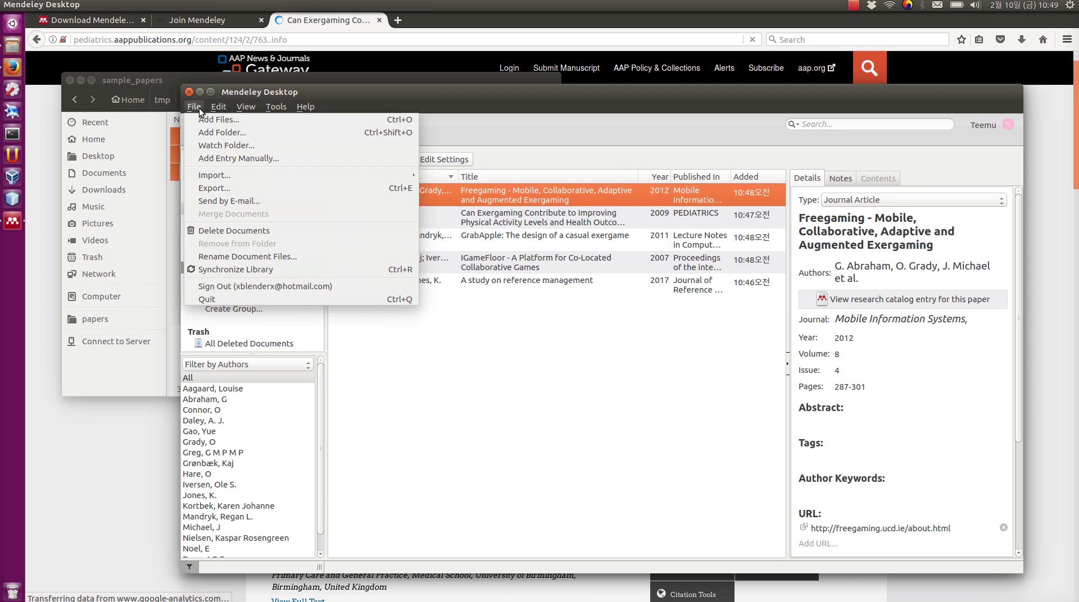
pyautogui.moveTo(237, 174)
pyautogui.click(585, 338)
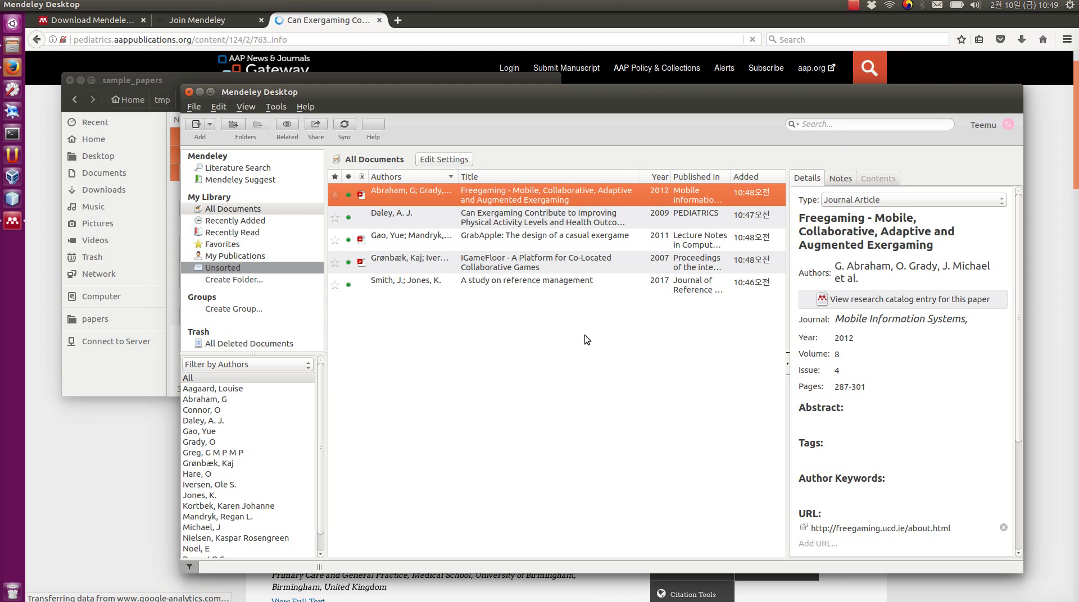